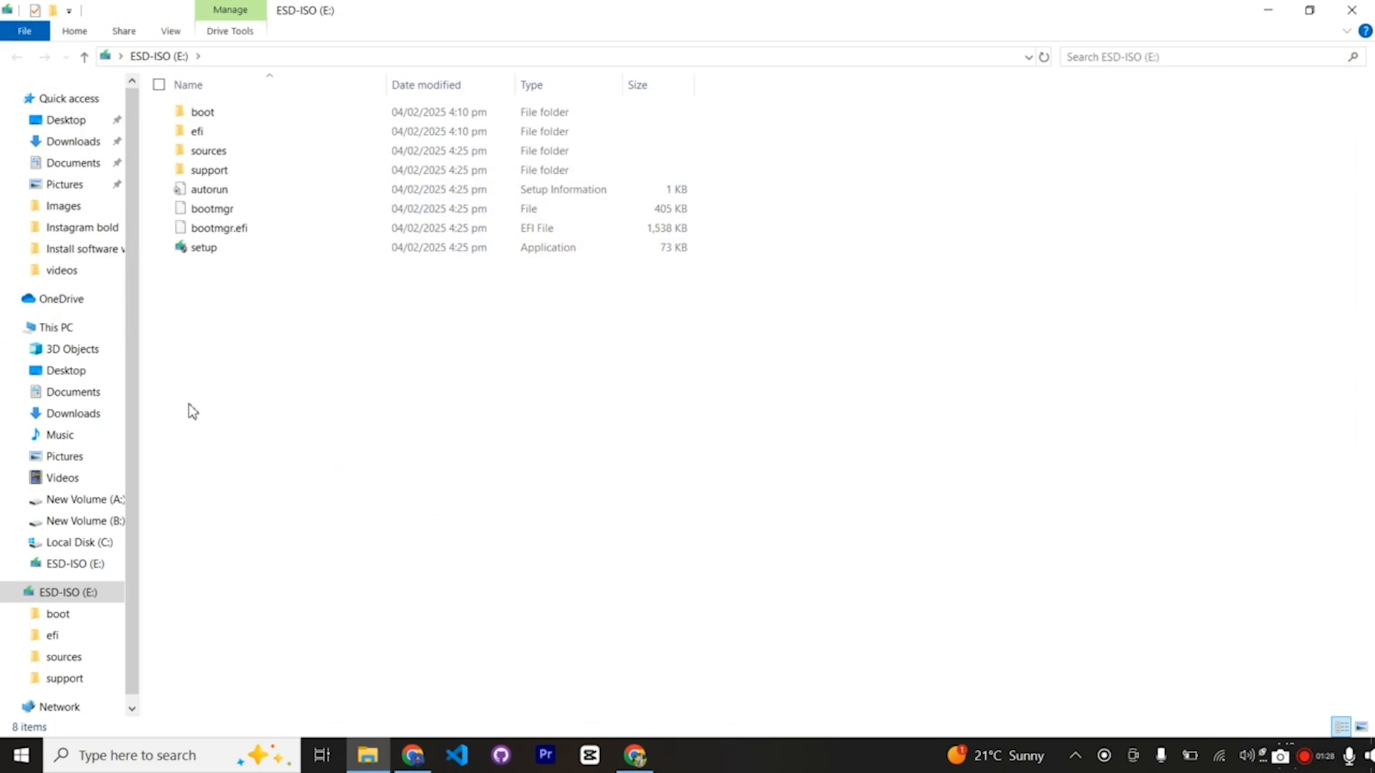
Quick-format the ESD-ISO (E:) drive with the NTFS file system and open the drive to check its contents
click(60, 329)
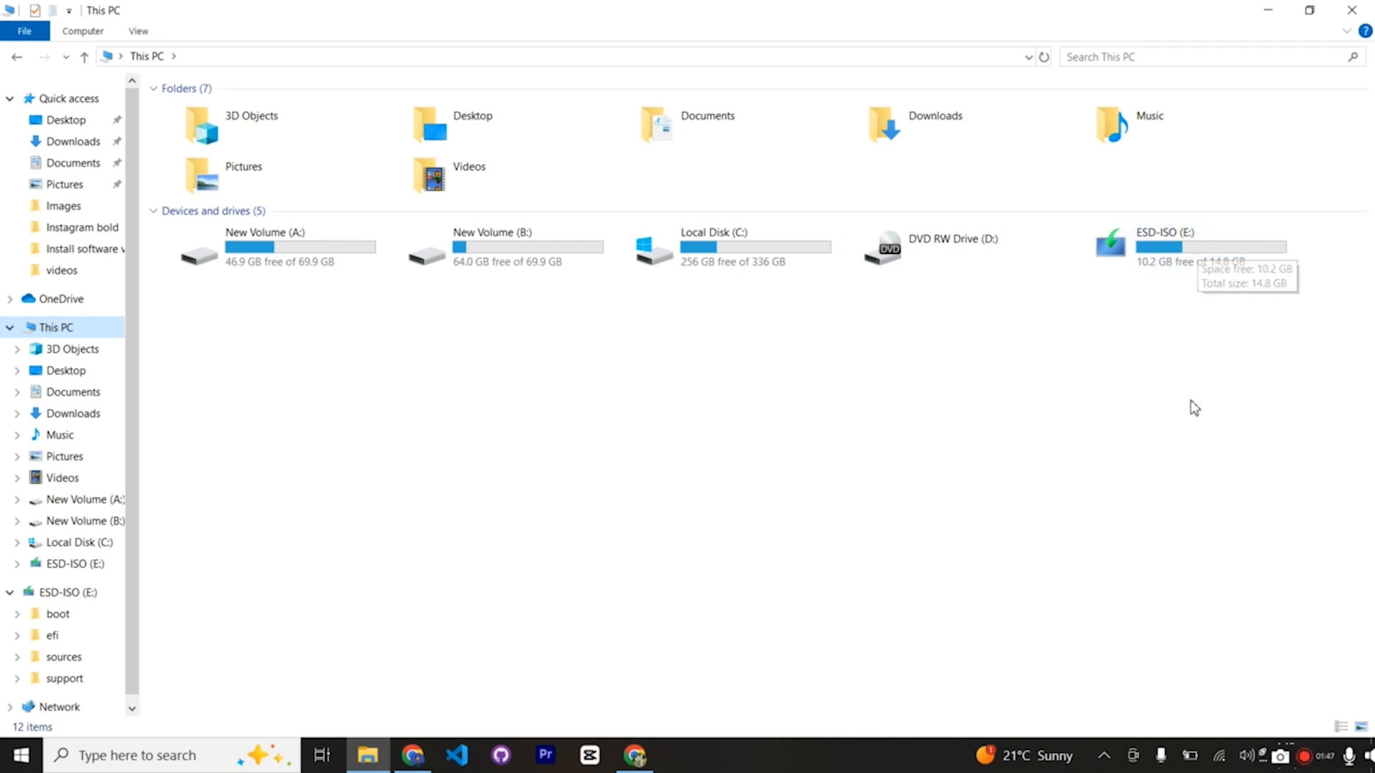
right_click(1214, 240)
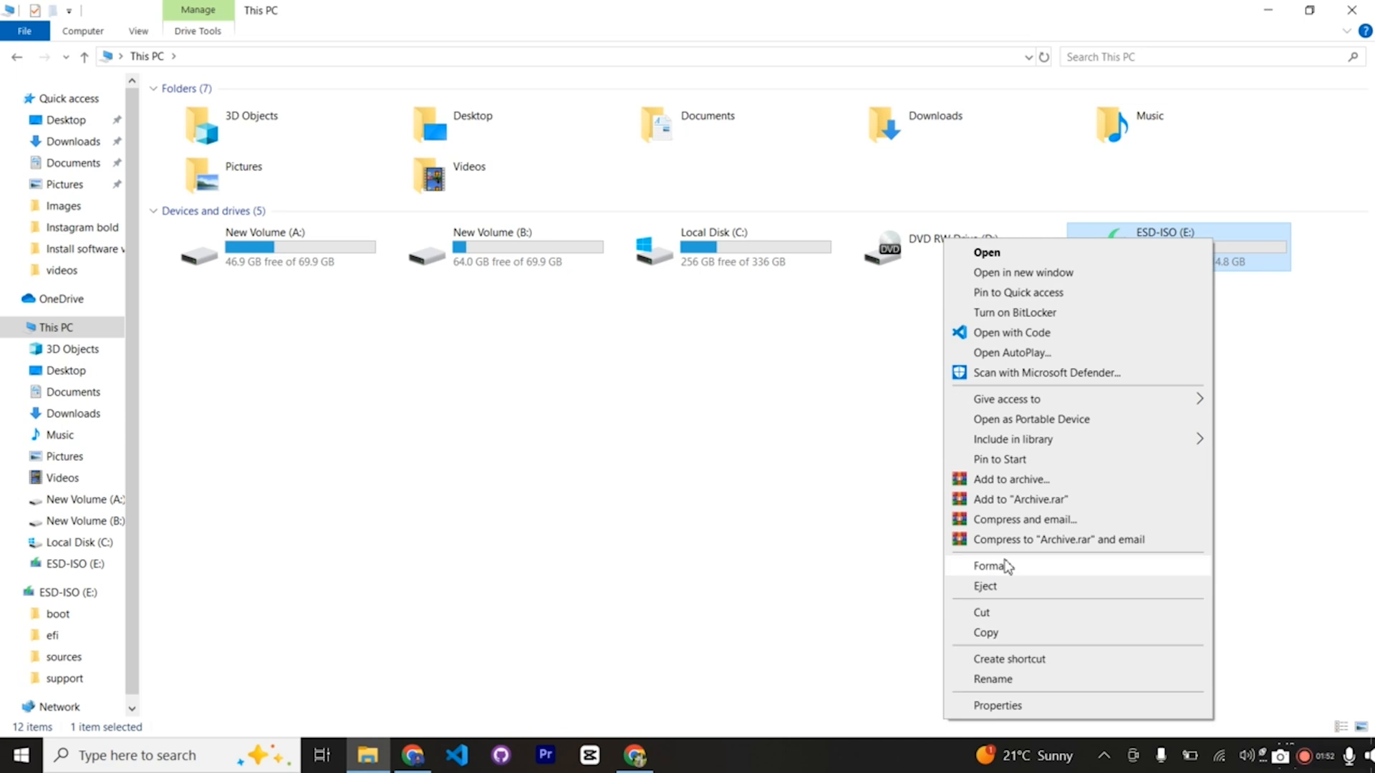
click(988, 566)
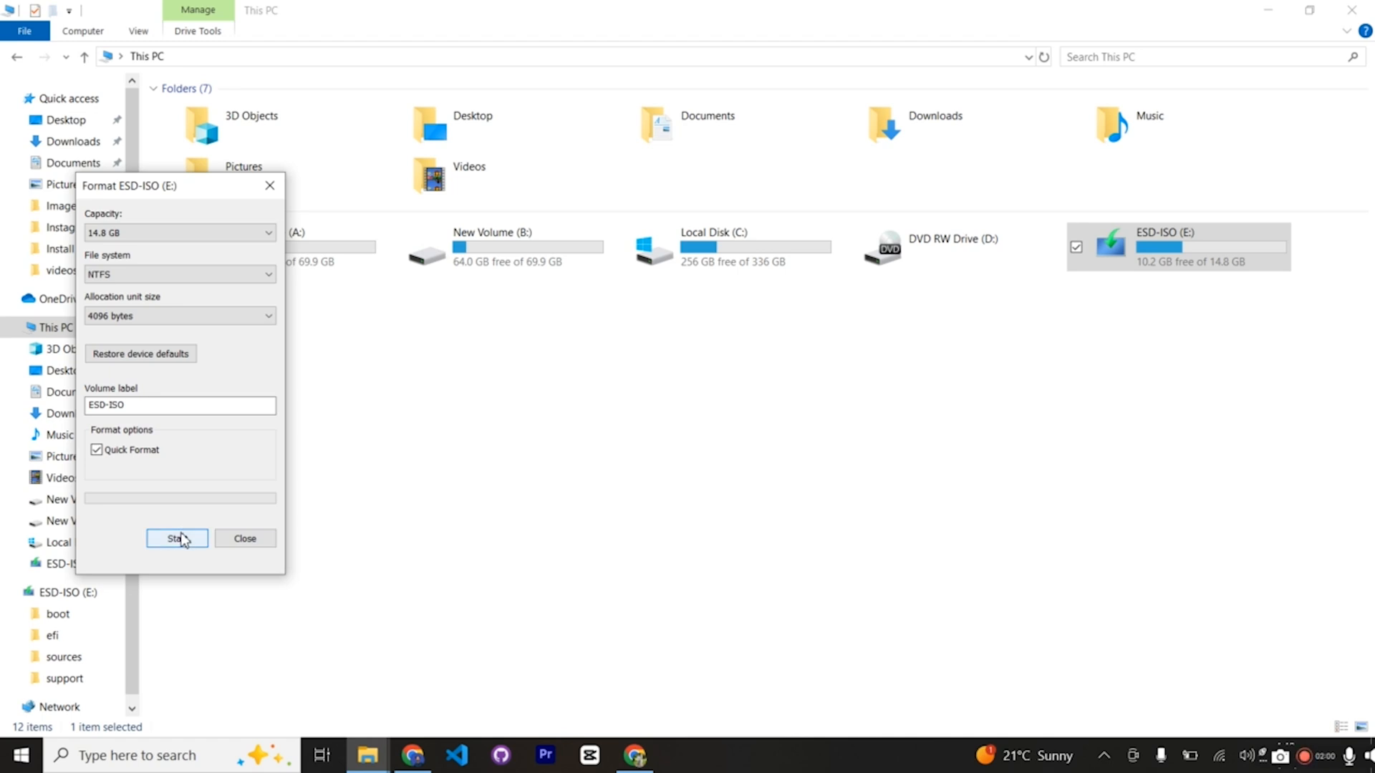
click(120, 454)
click(120, 454)
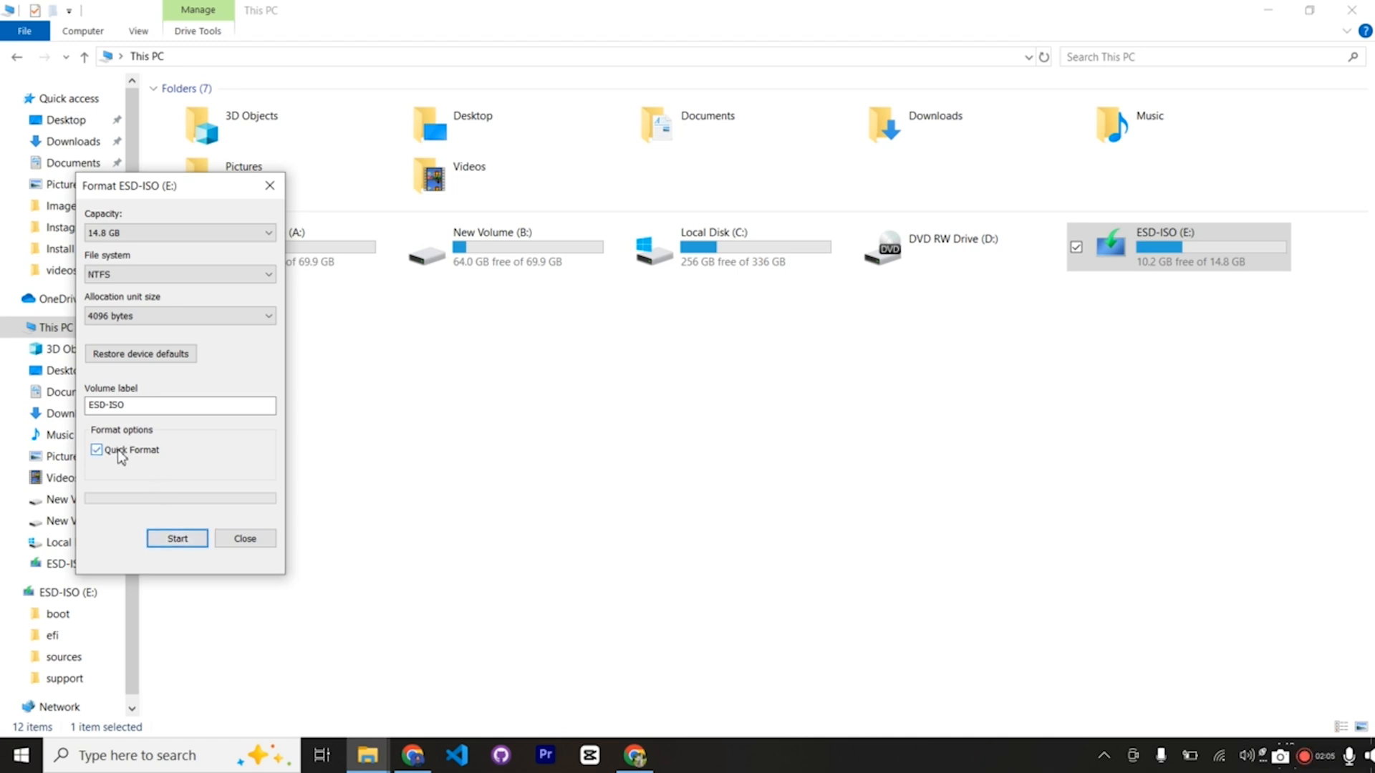
click(178, 541)
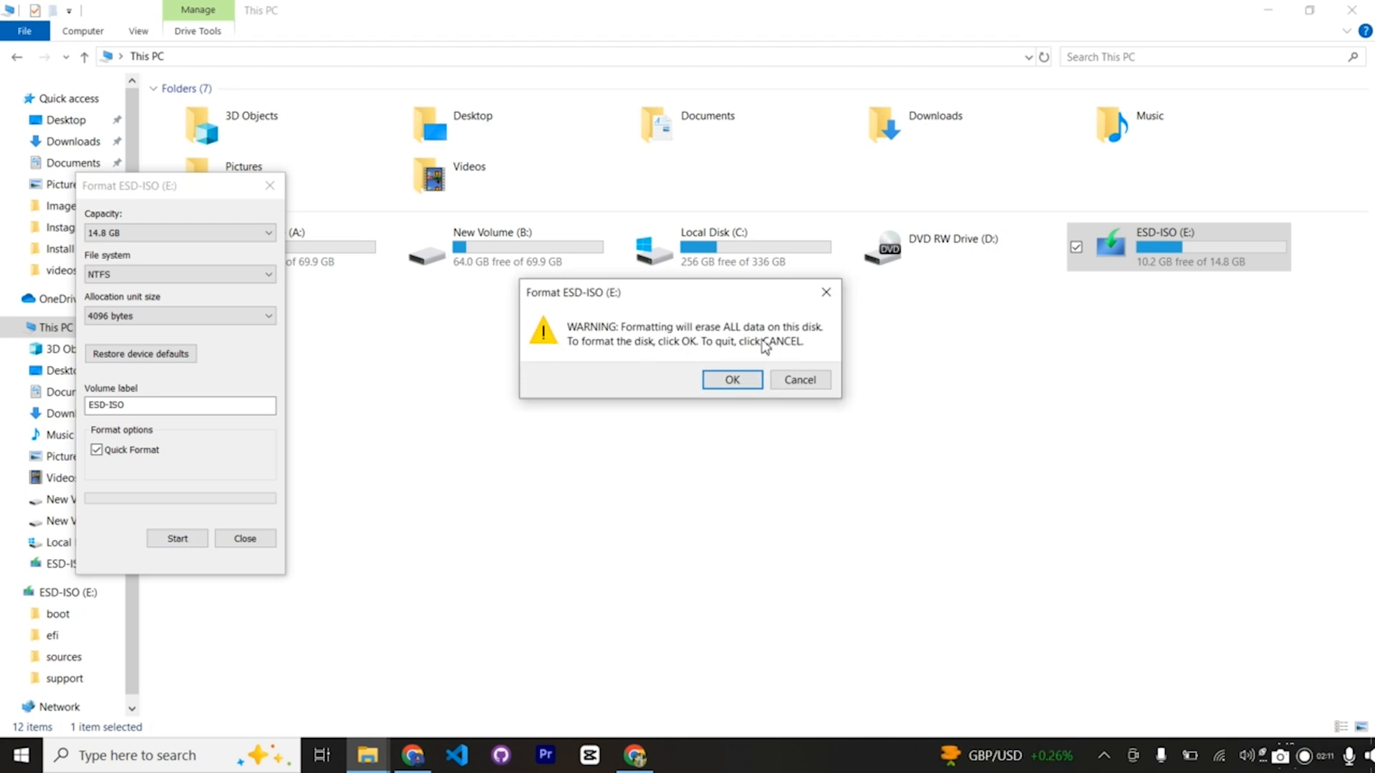
click(753, 382)
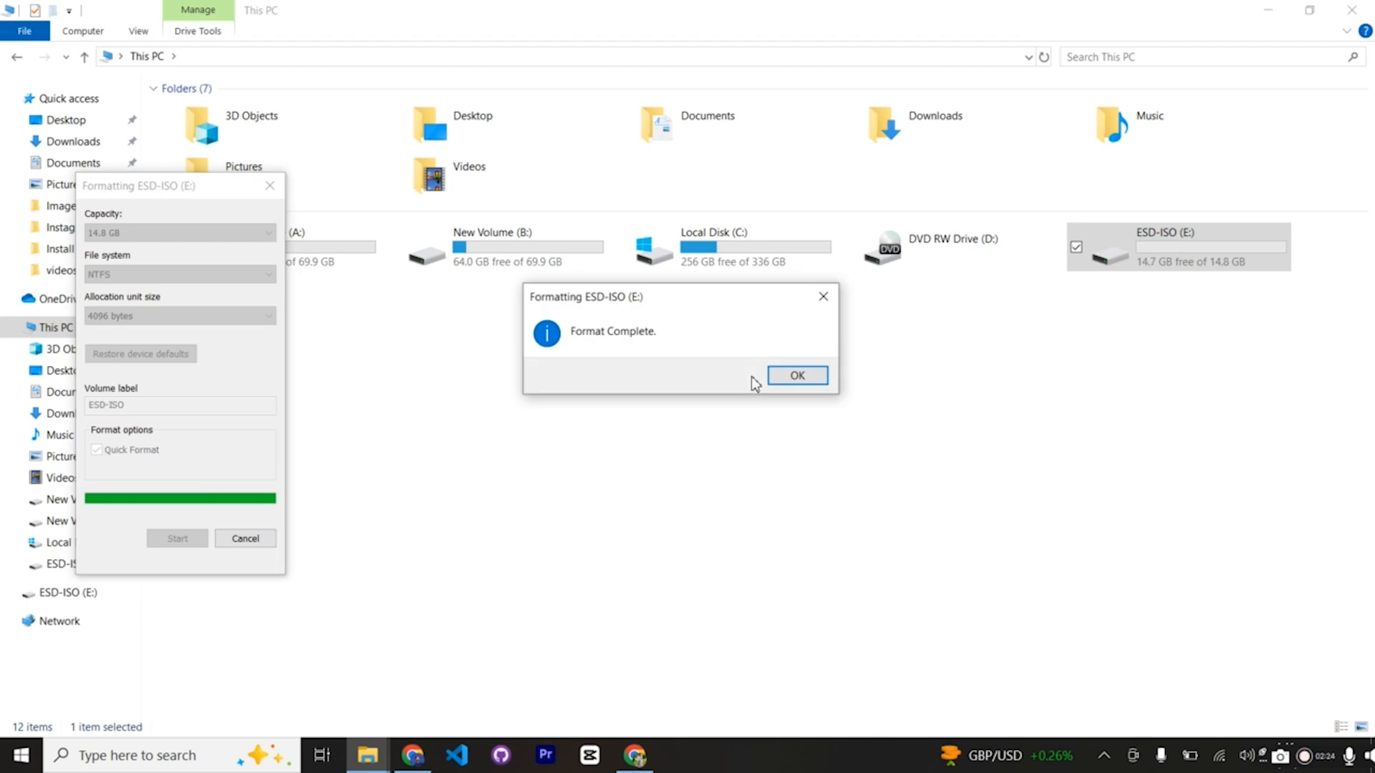
click(800, 375)
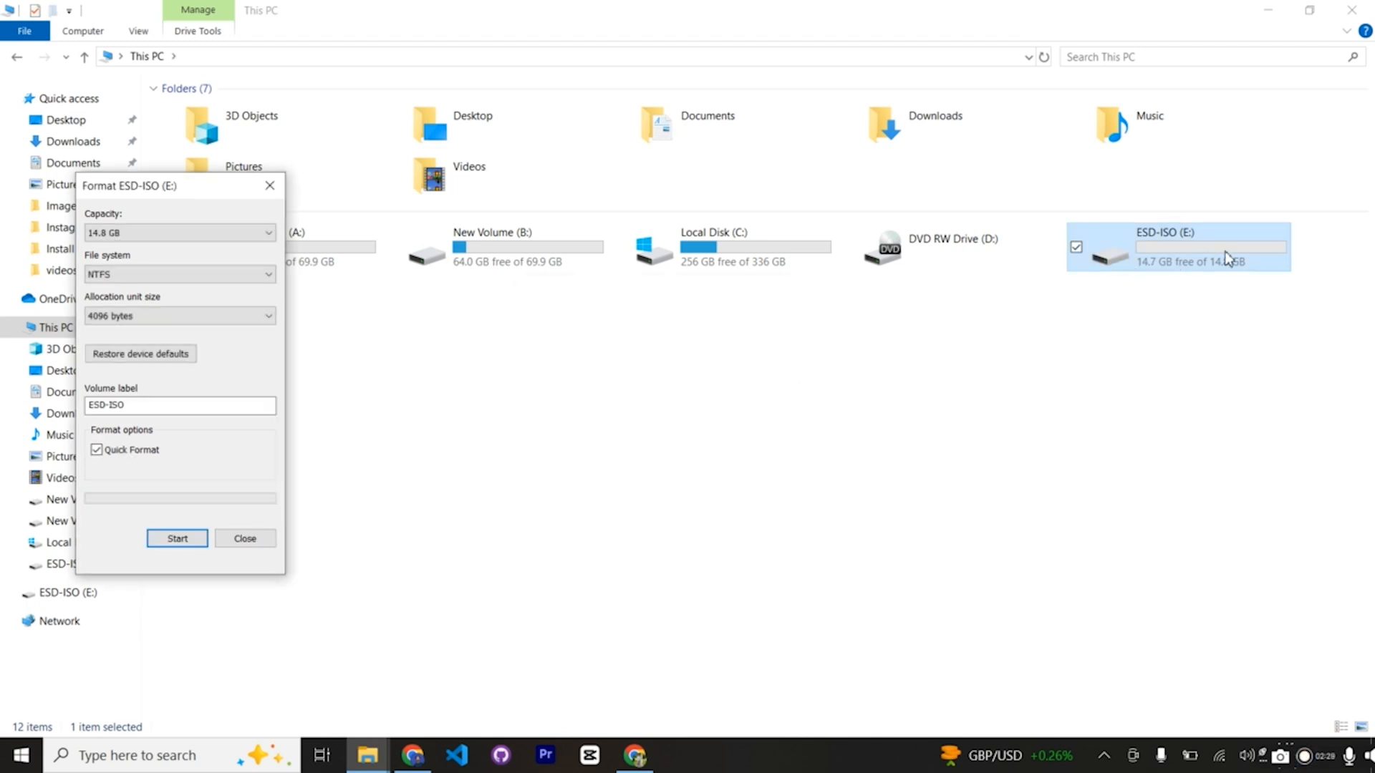
click(280, 192)
double_click(1093, 261)
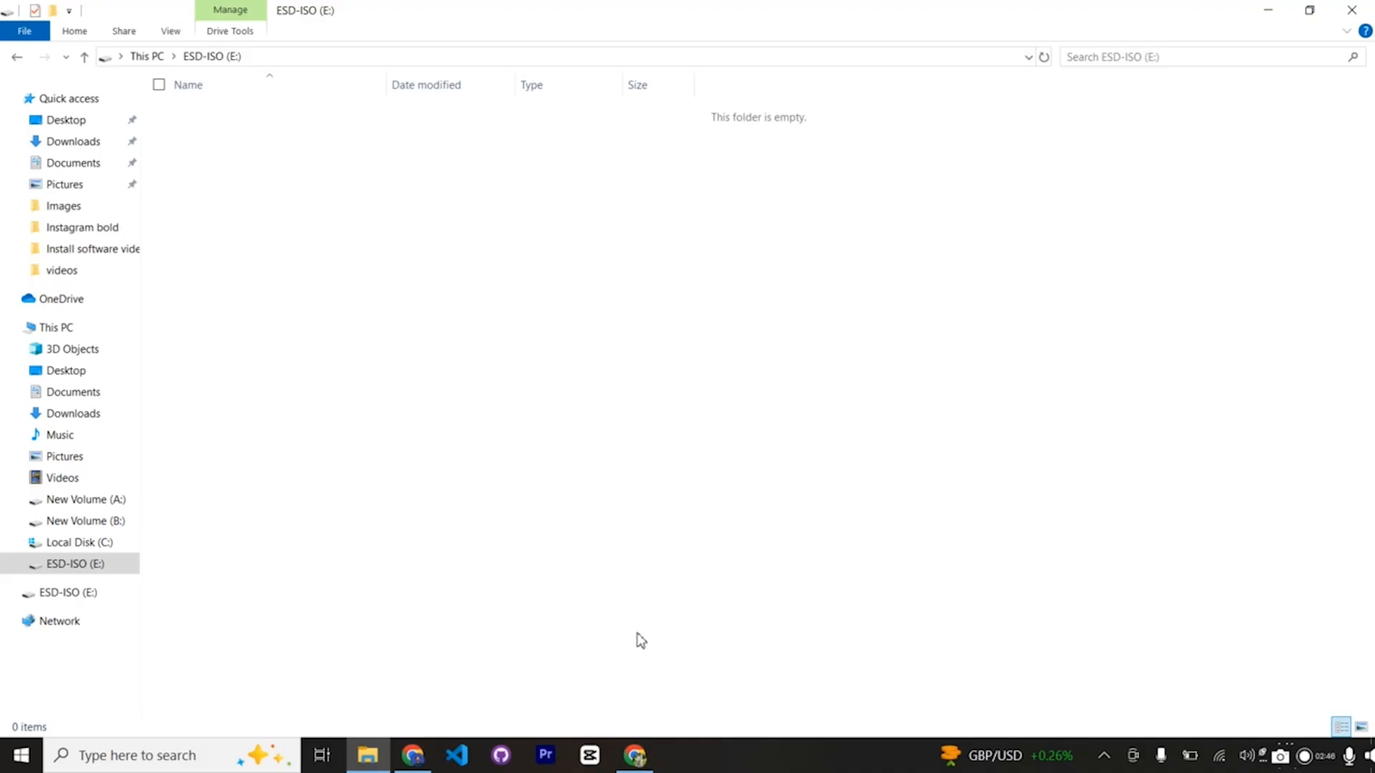
Switch to Chrome, search Google in a new tab for "windows 10 download" and open Microsoft's Windows 10 download result
click(634, 759)
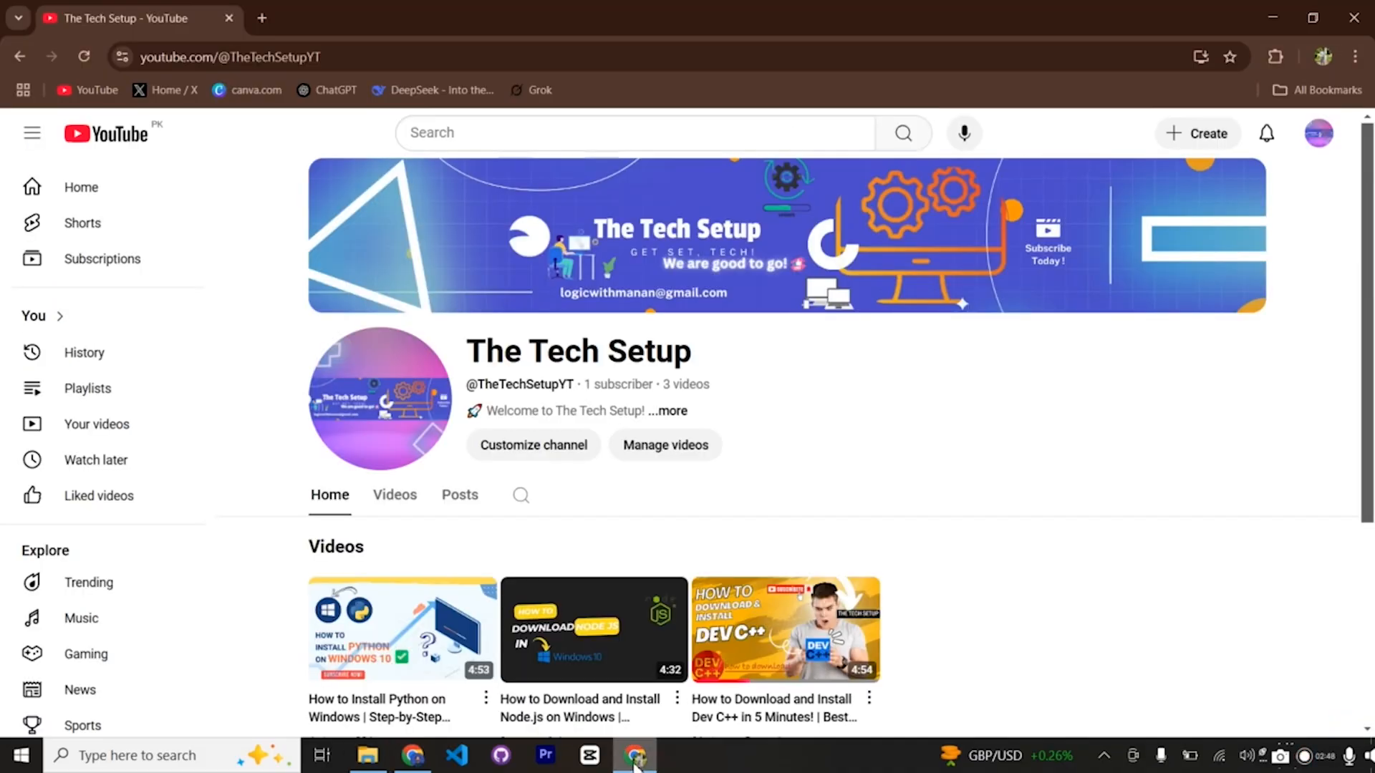
click(263, 16)
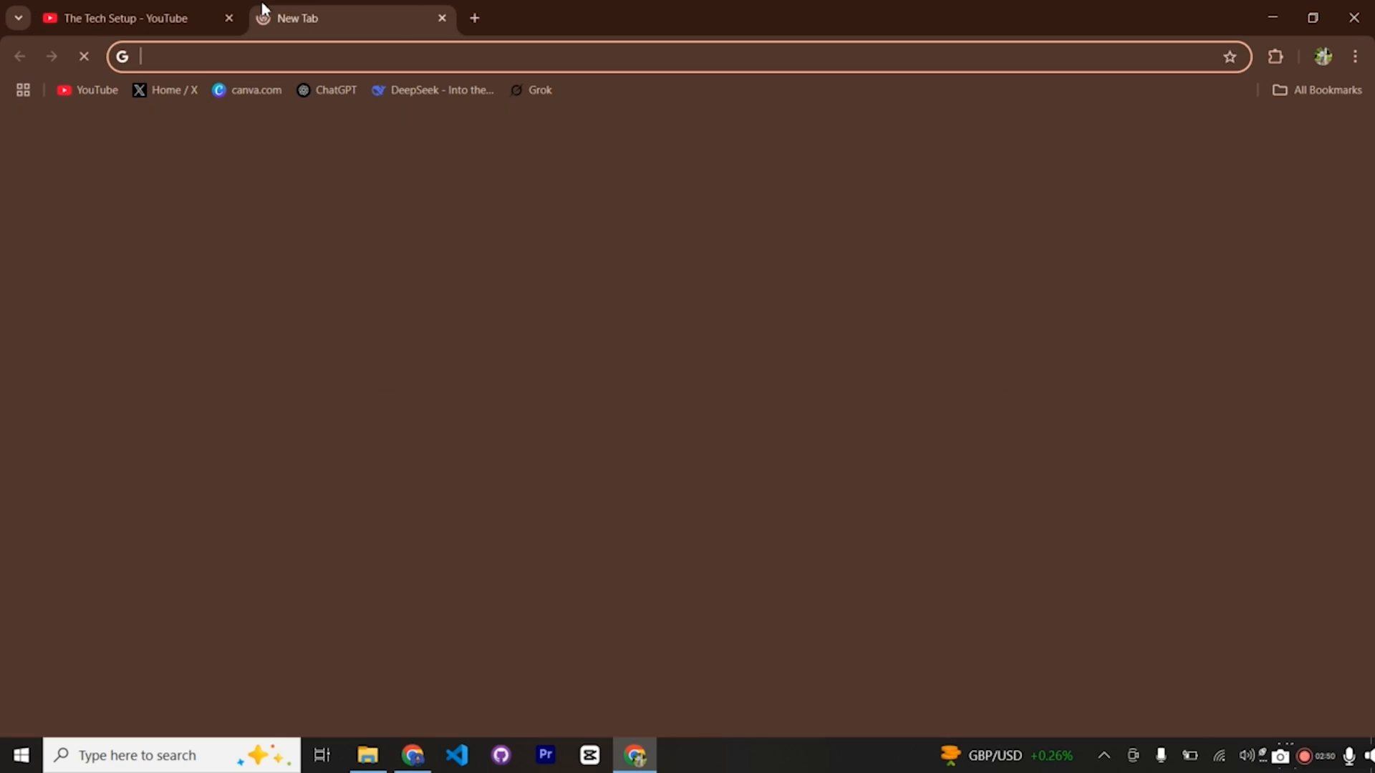
text(windows )
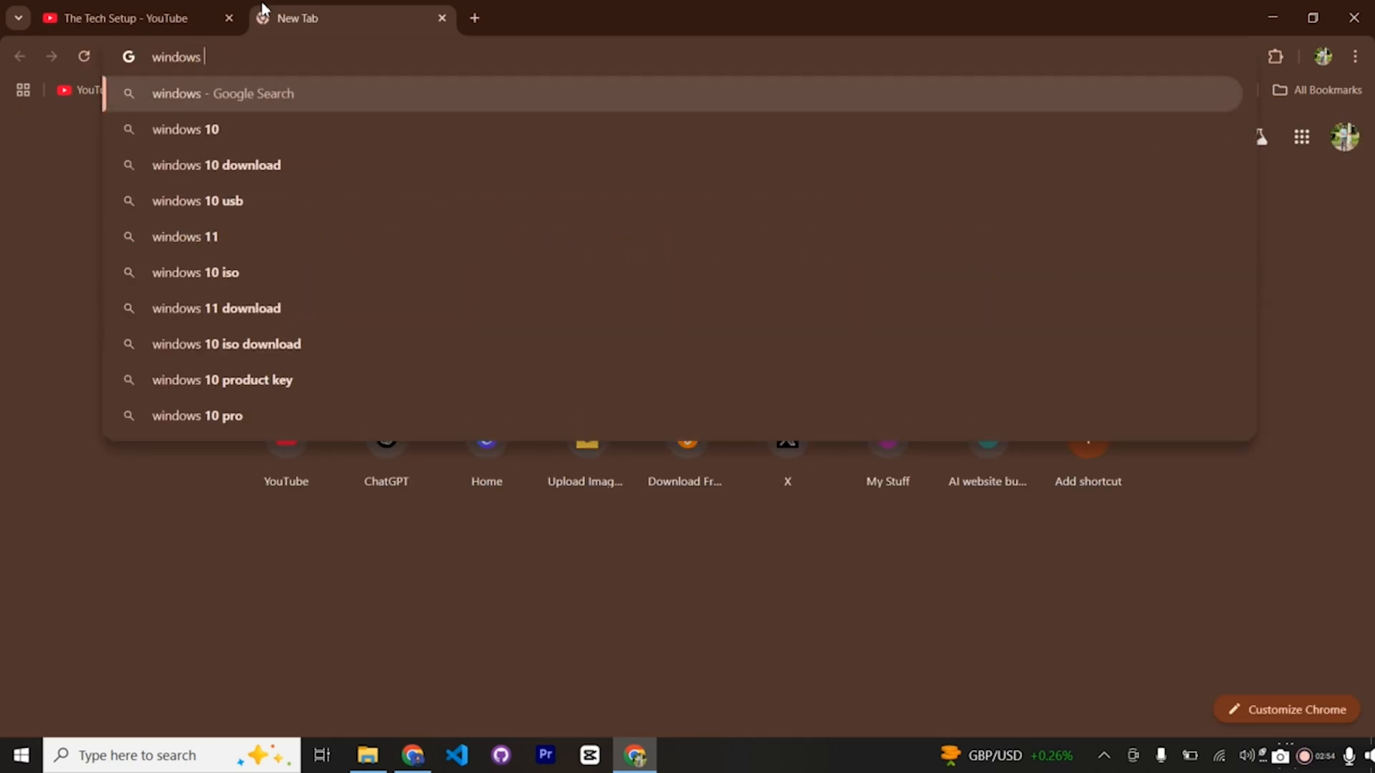
text(10 download)
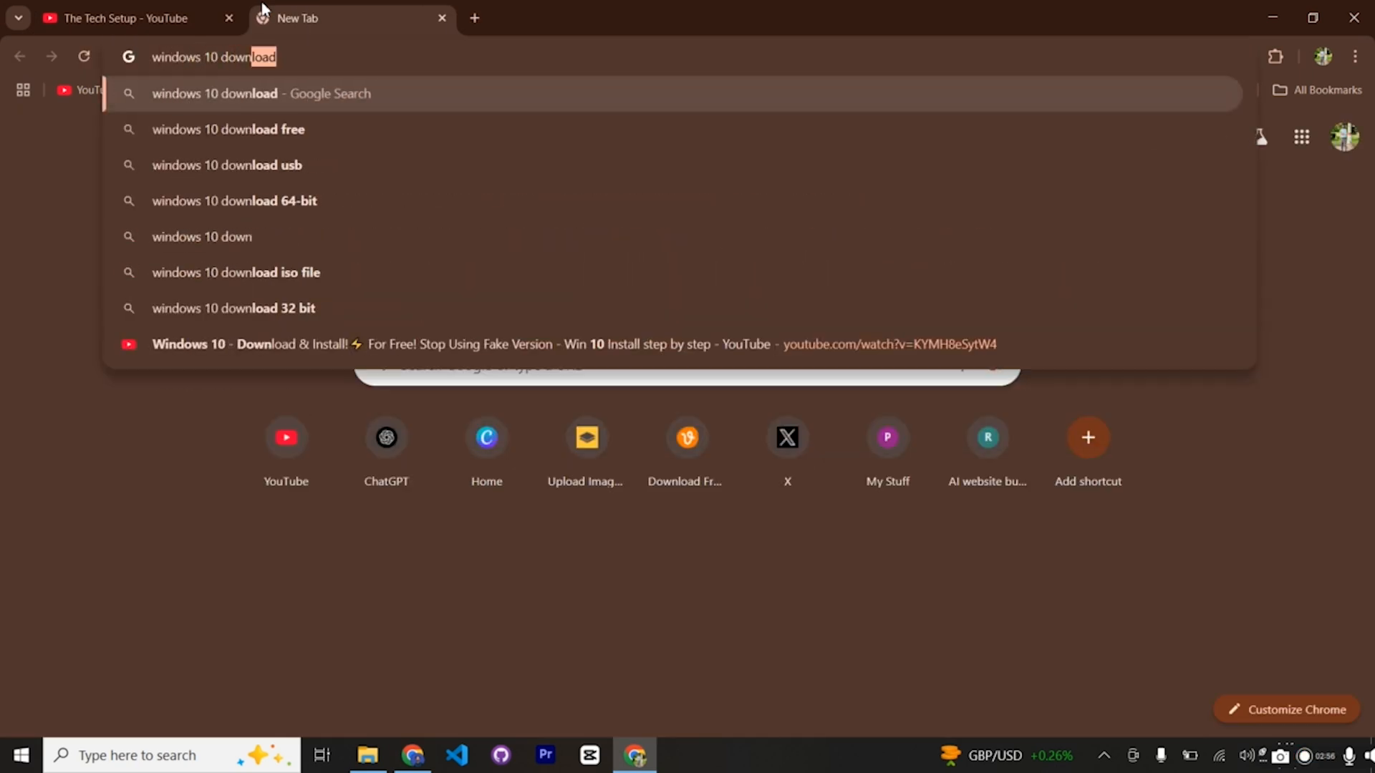
key(Return)
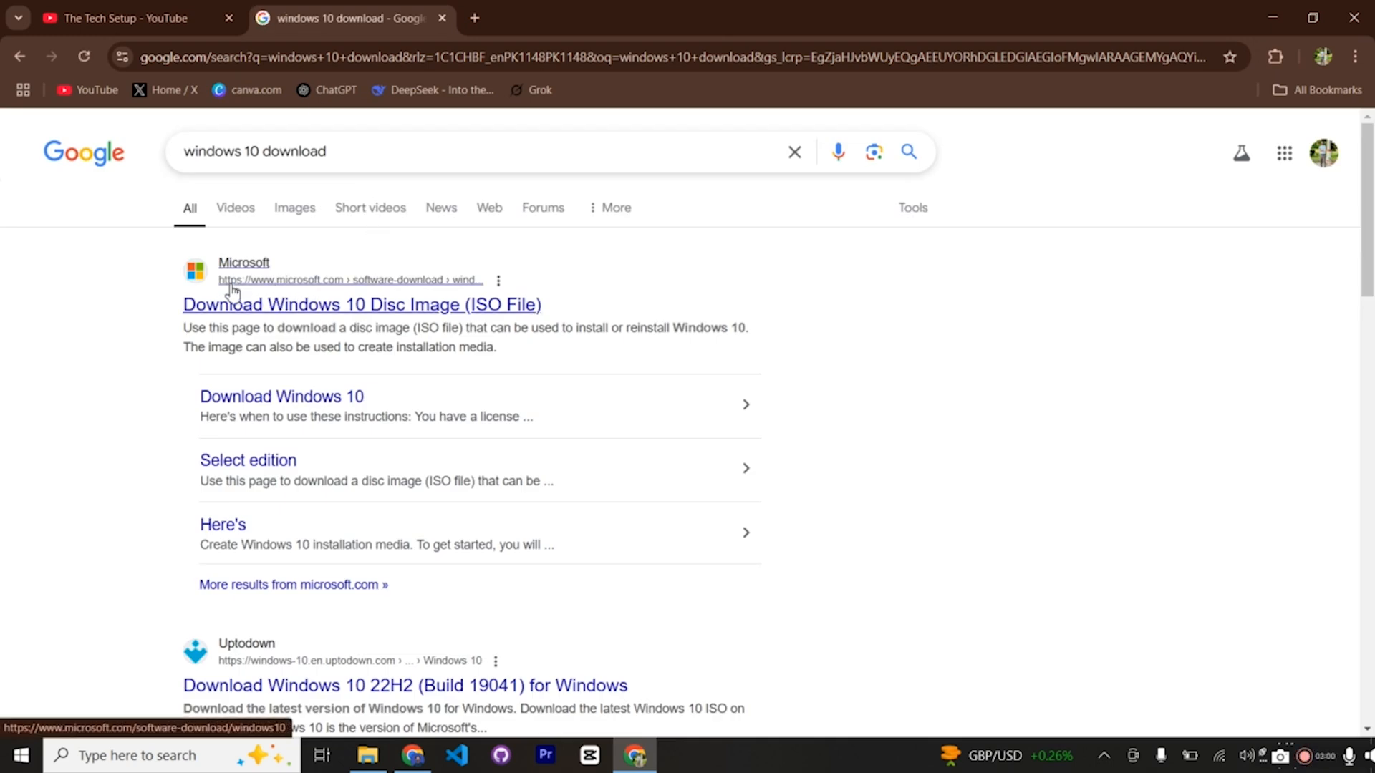
click(292, 312)
Download the Windows 10 installation media tool and save it as MediaCreationTool_22H2 in the Install software videos folder
scroll(439, 270, down, 4)
scroll(320, 263, up, 2)
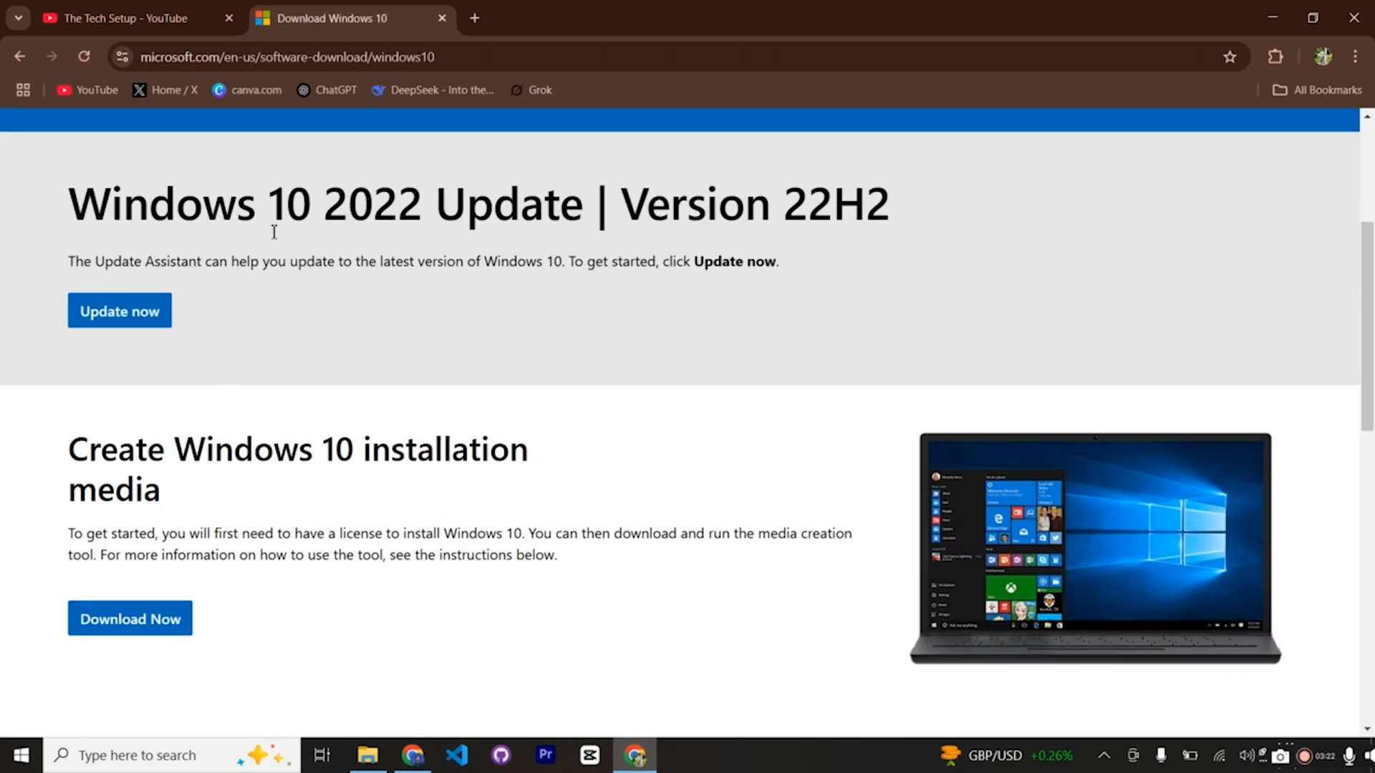
scroll(386, 372, down, 2)
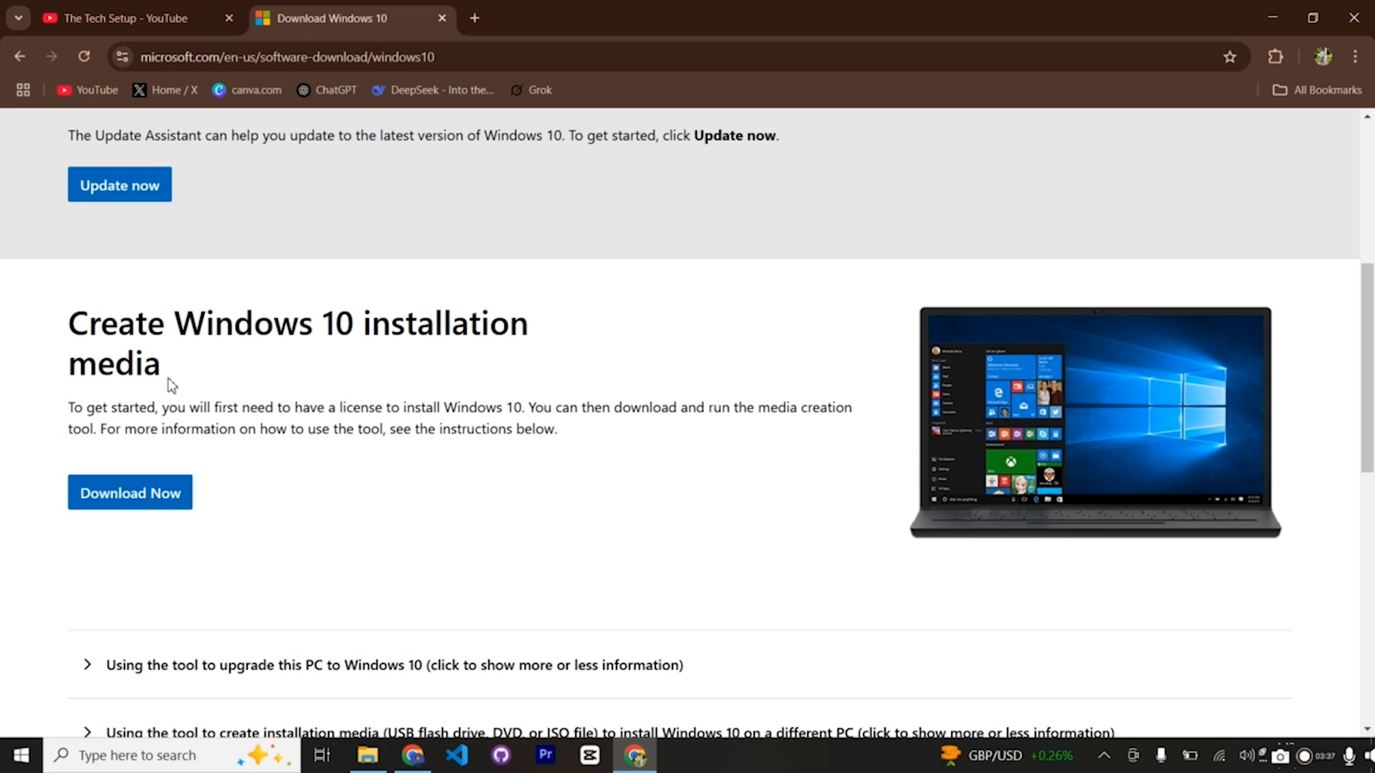
click(128, 502)
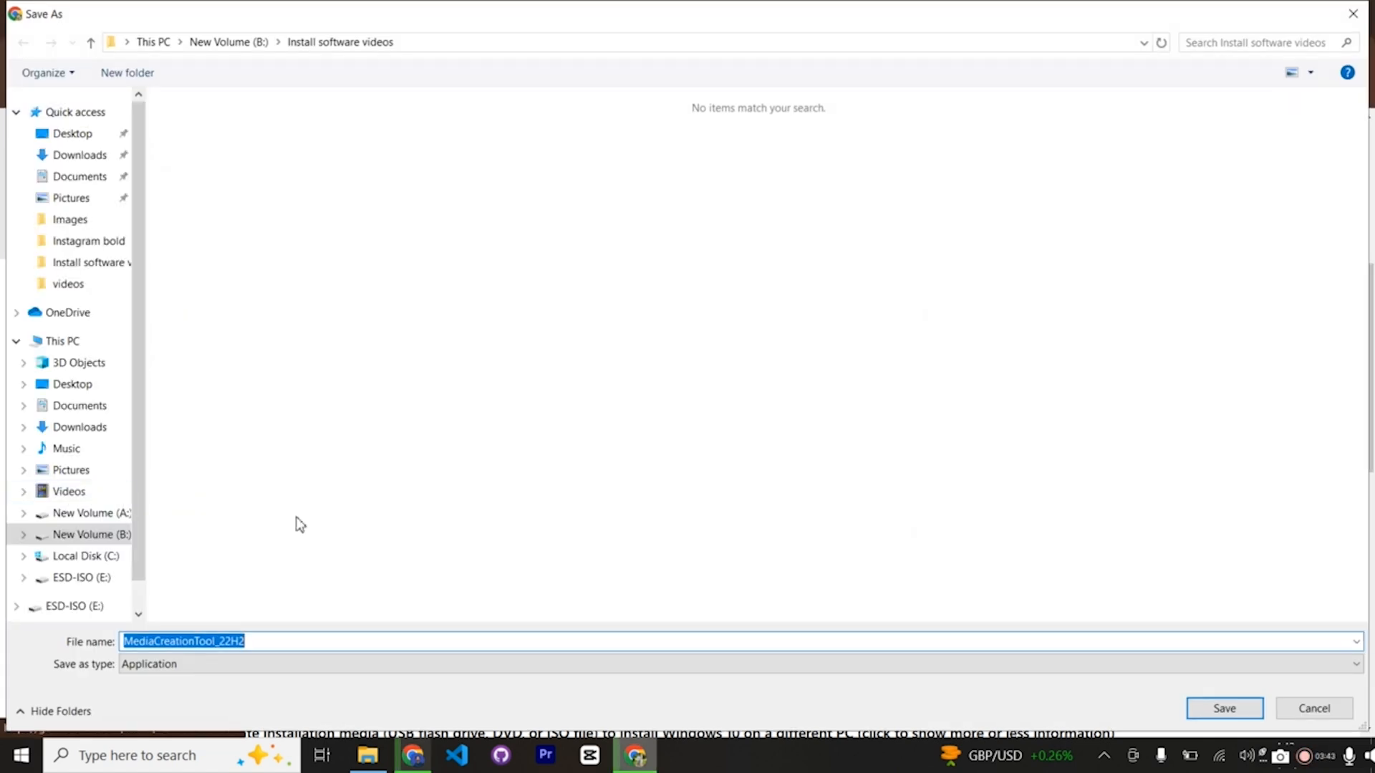
click(1225, 711)
In the downloaded MediaCreationTool_22H2.exe, accept the license terms and choose to create installation media for another PC
click(1291, 57)
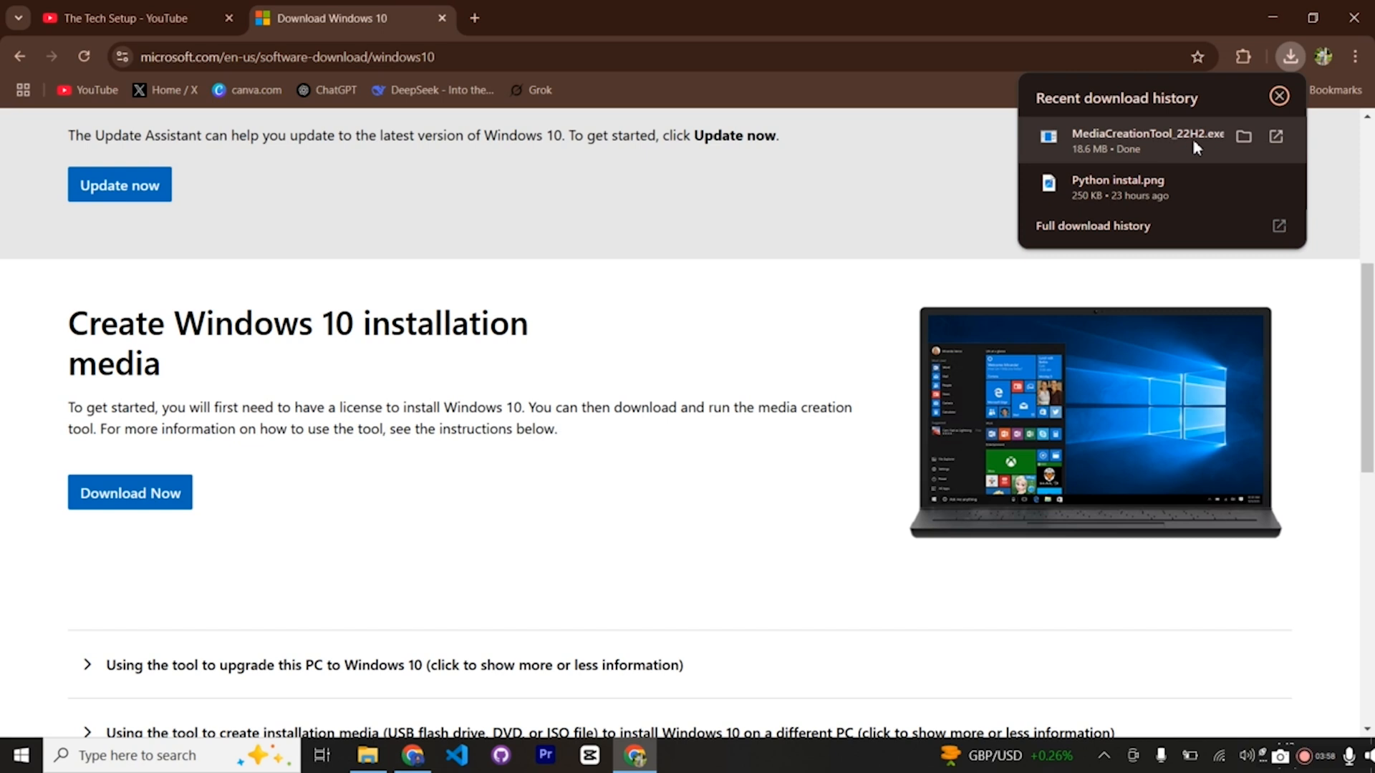
click(1162, 146)
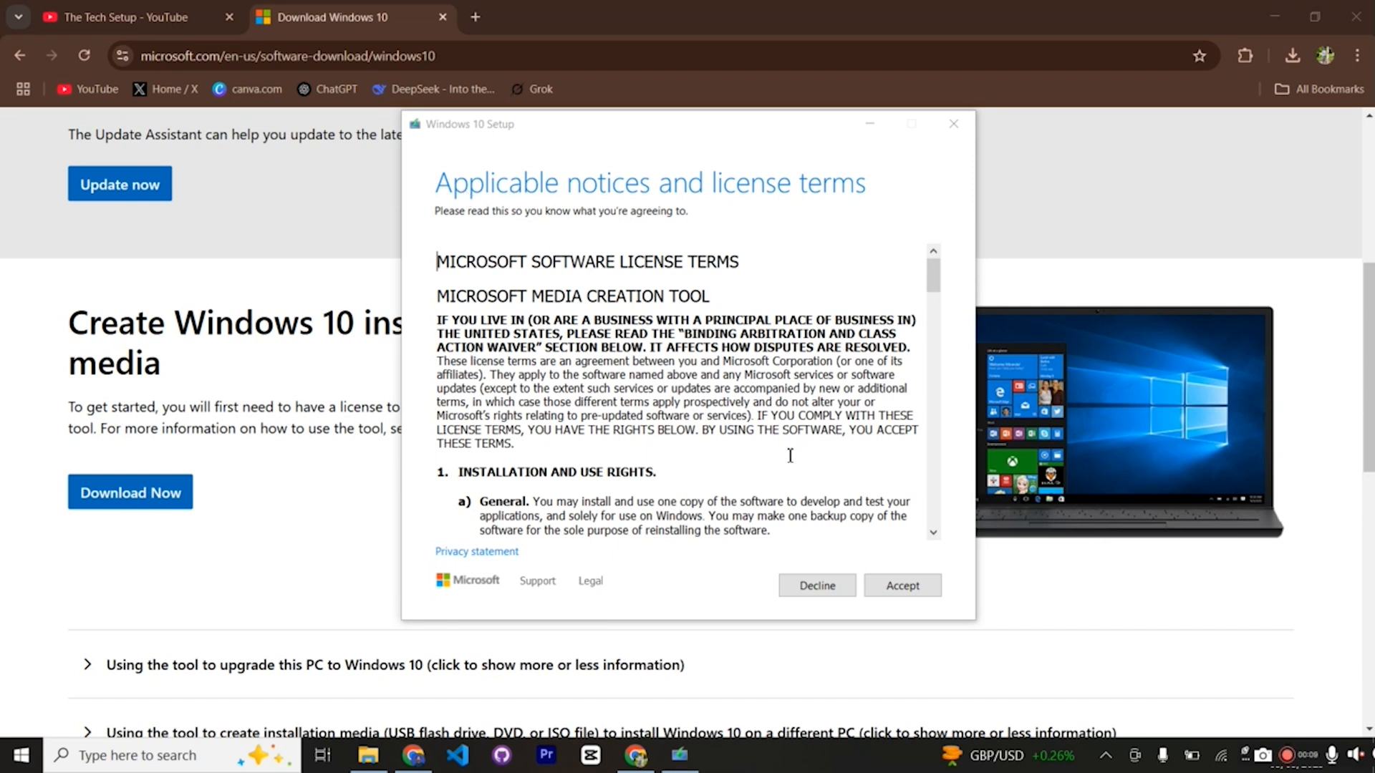
scroll(790, 455, down, 20)
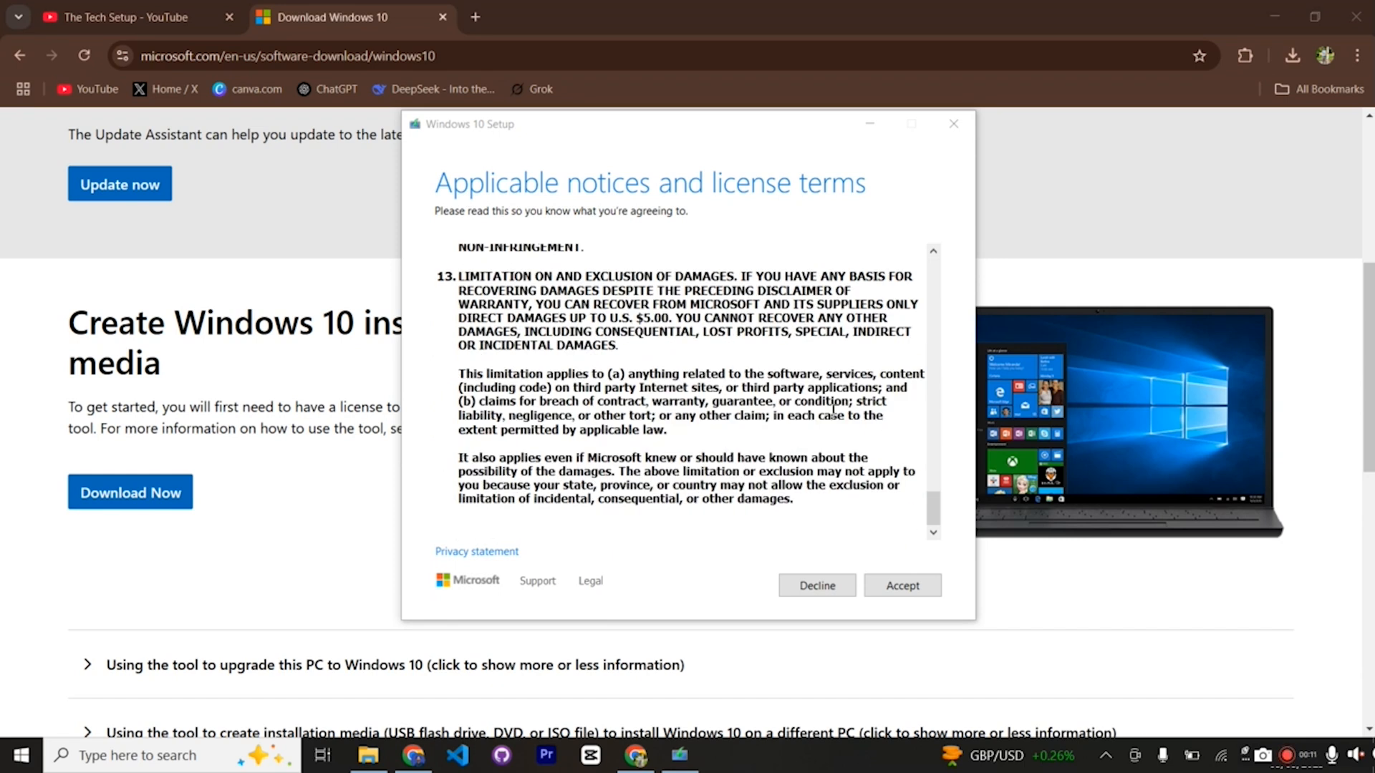
click(902, 584)
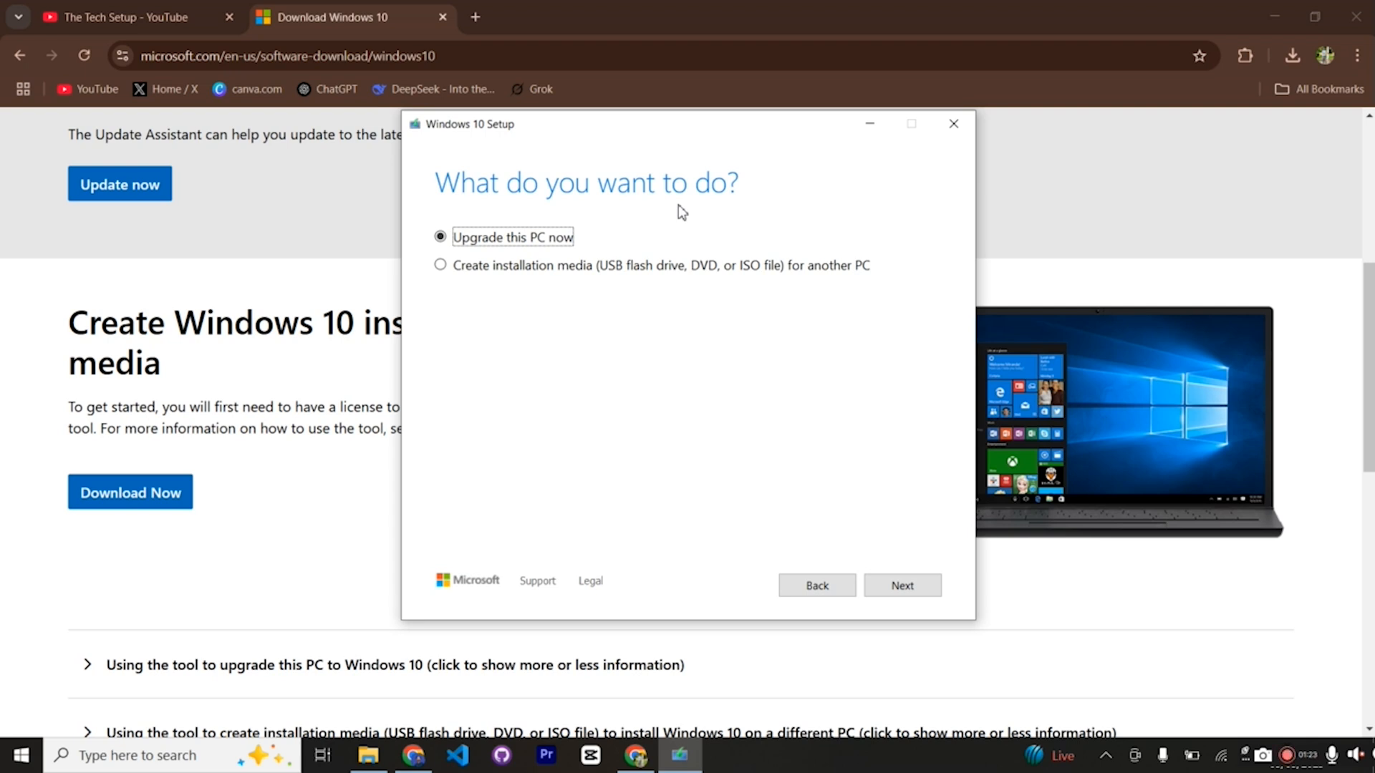
click(585, 267)
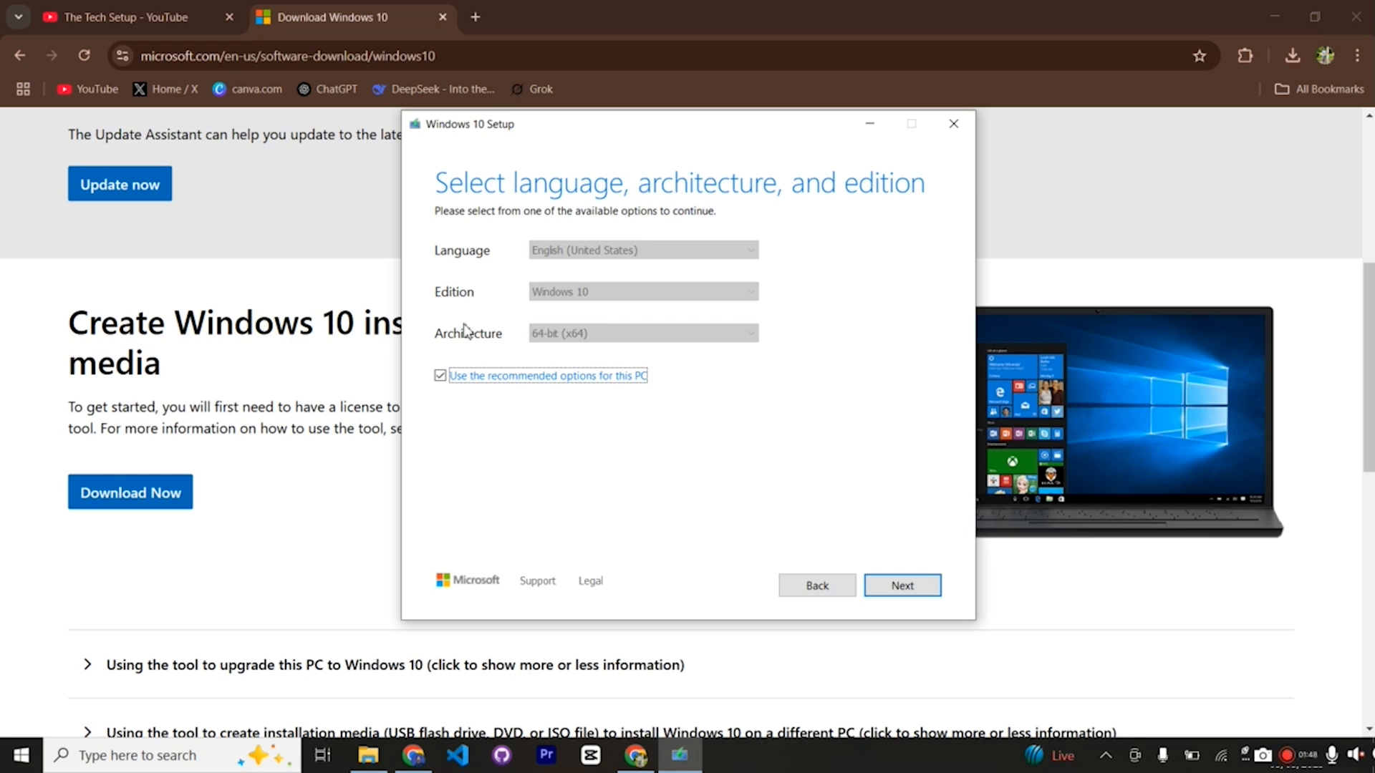
click(439, 377)
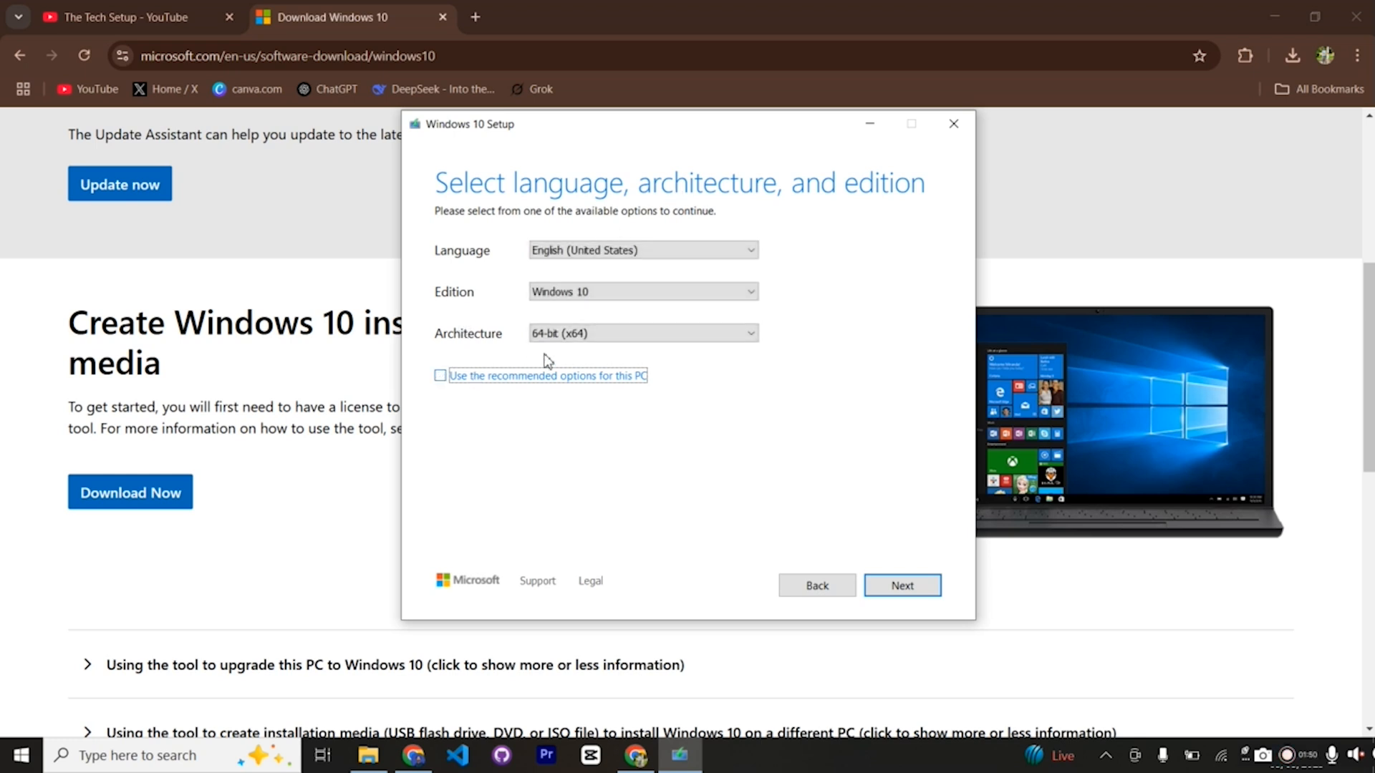
click(584, 328)
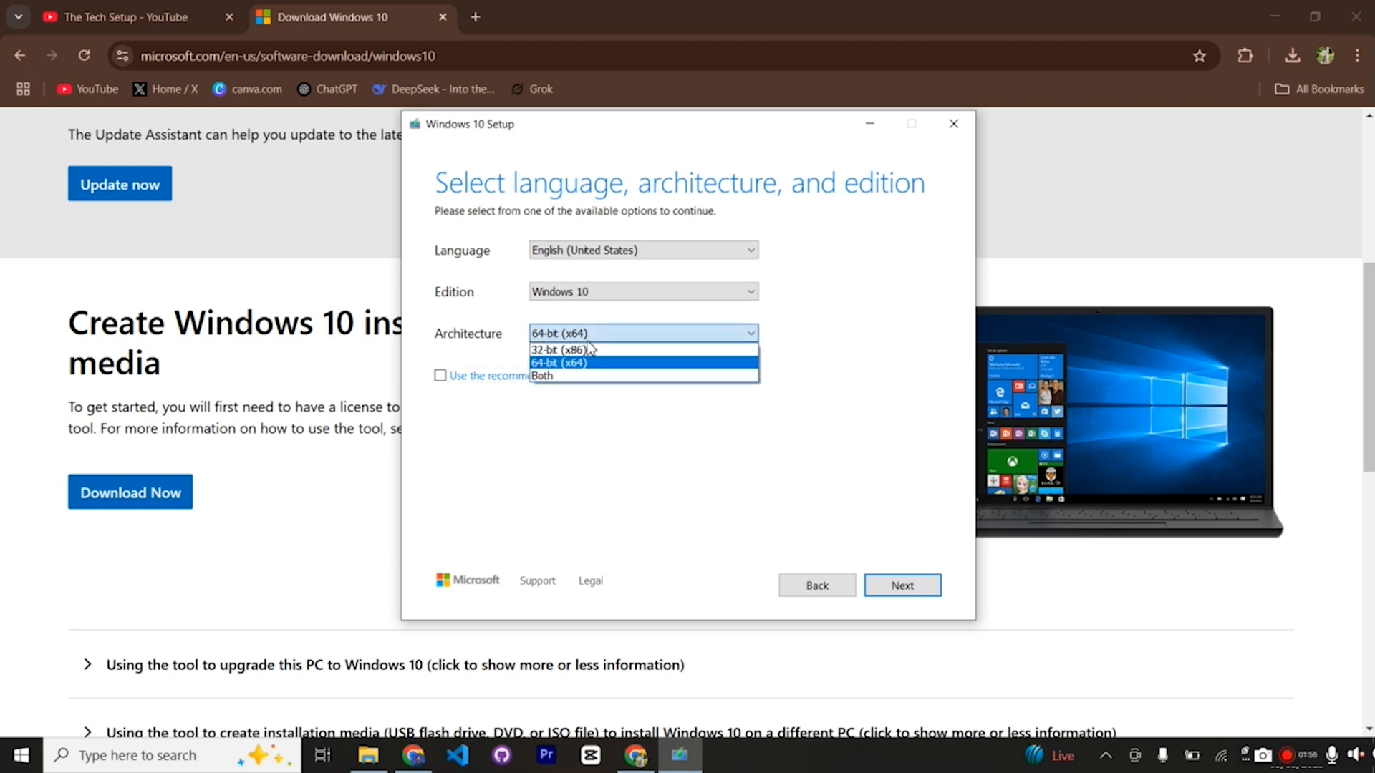
click(587, 340)
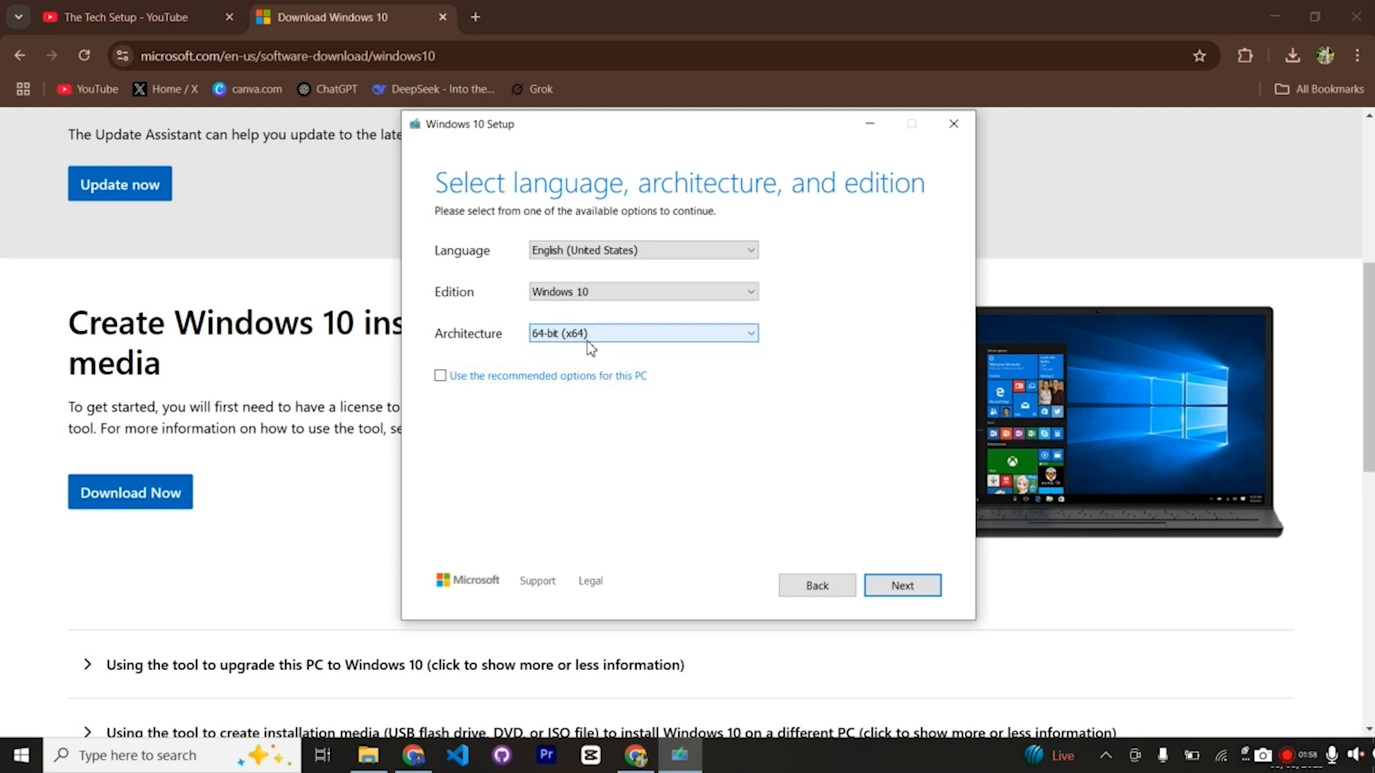
click(642, 252)
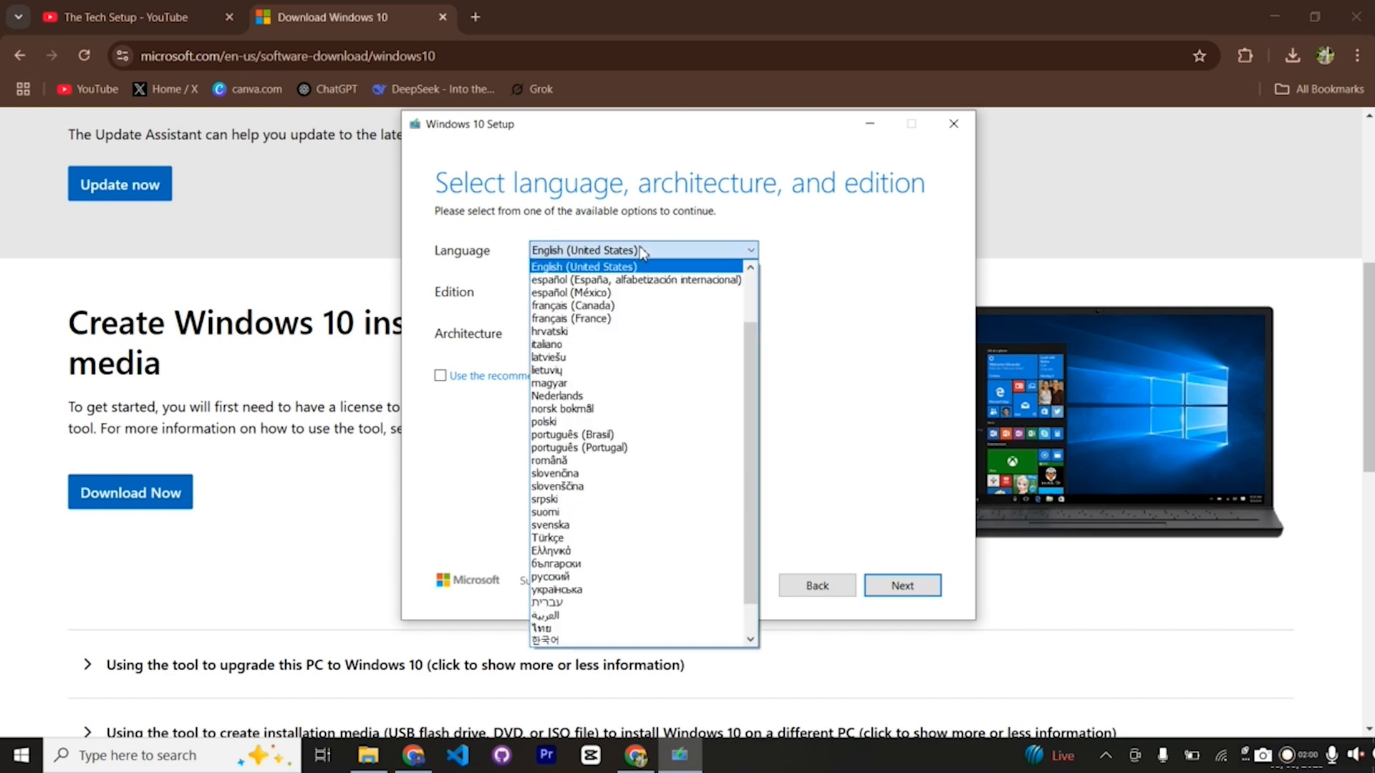
click(693, 251)
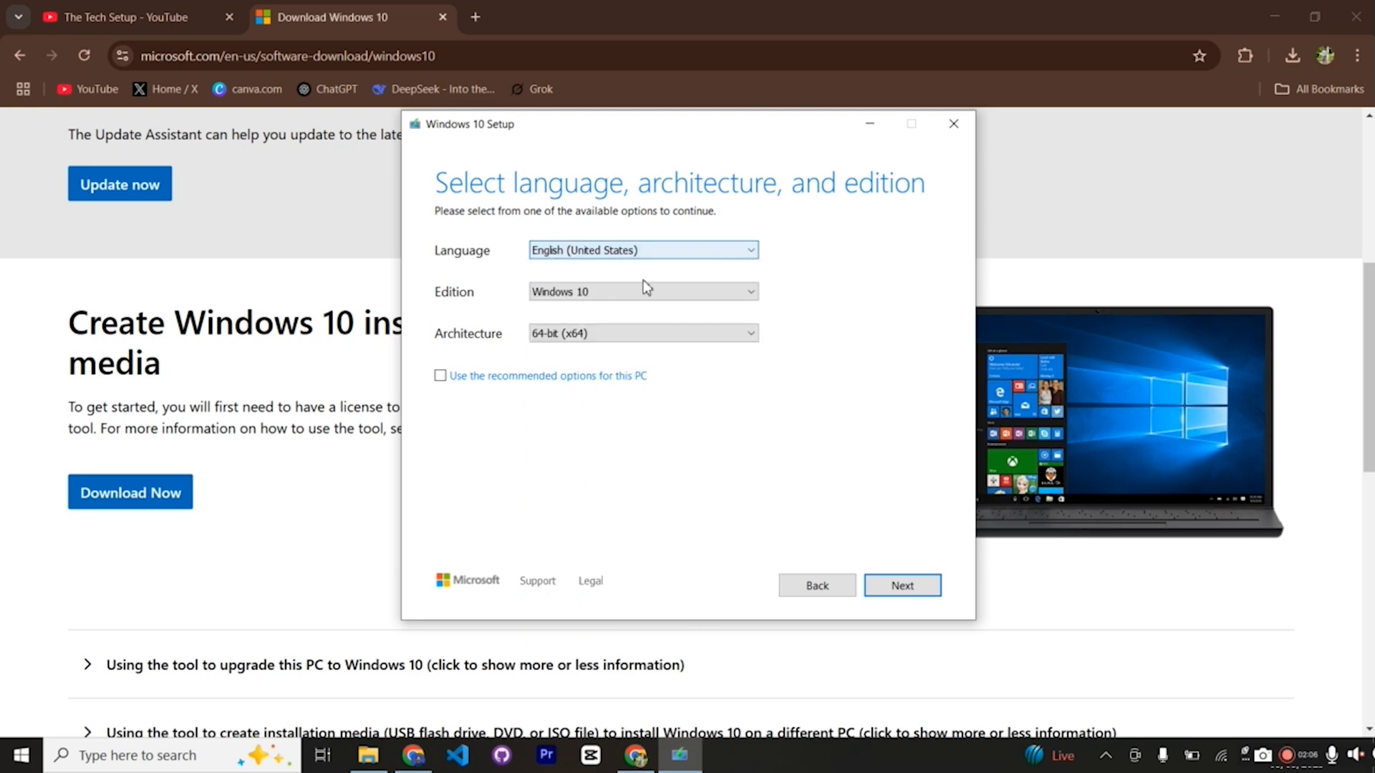
click(441, 376)
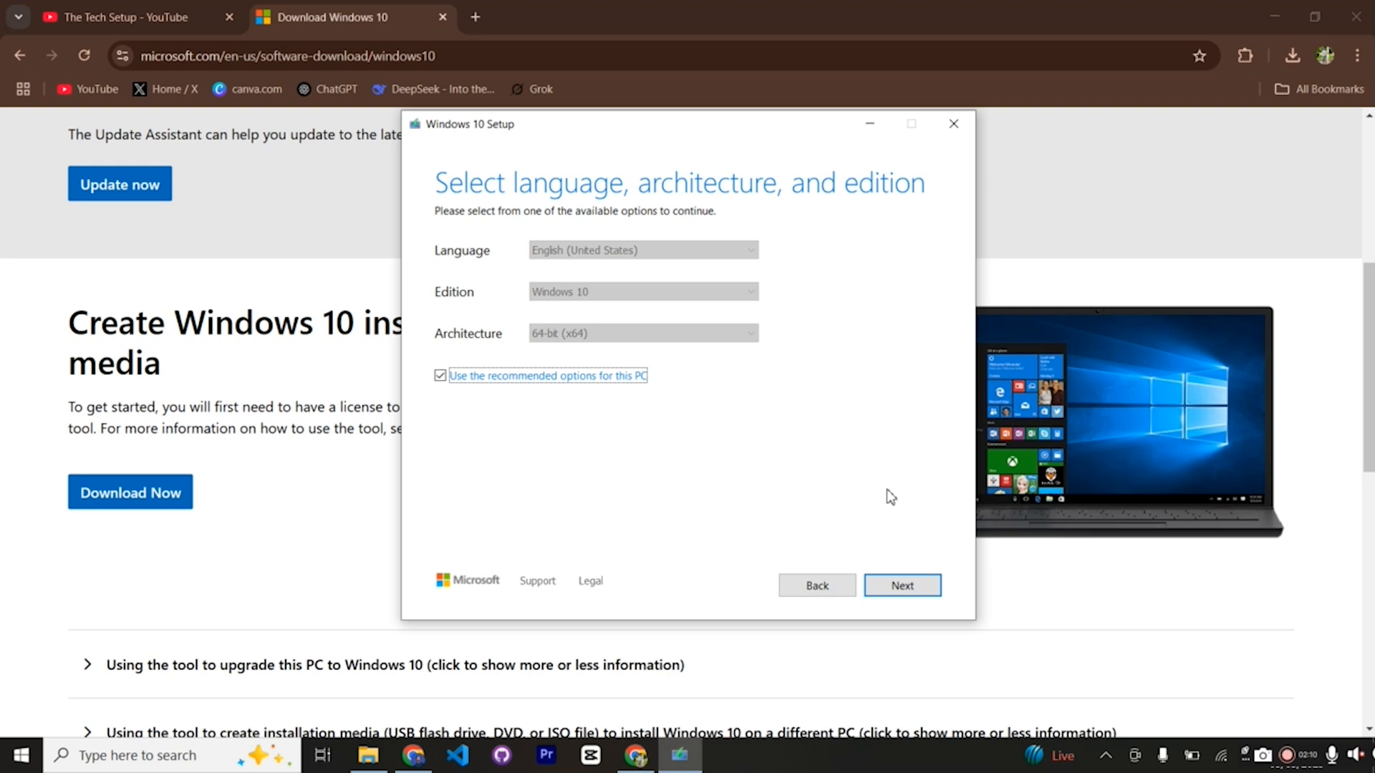
Create the Windows 10 installation media on the USB flash drive E: (ESD-ISO) using the recommended options, and finish the setup
click(908, 584)
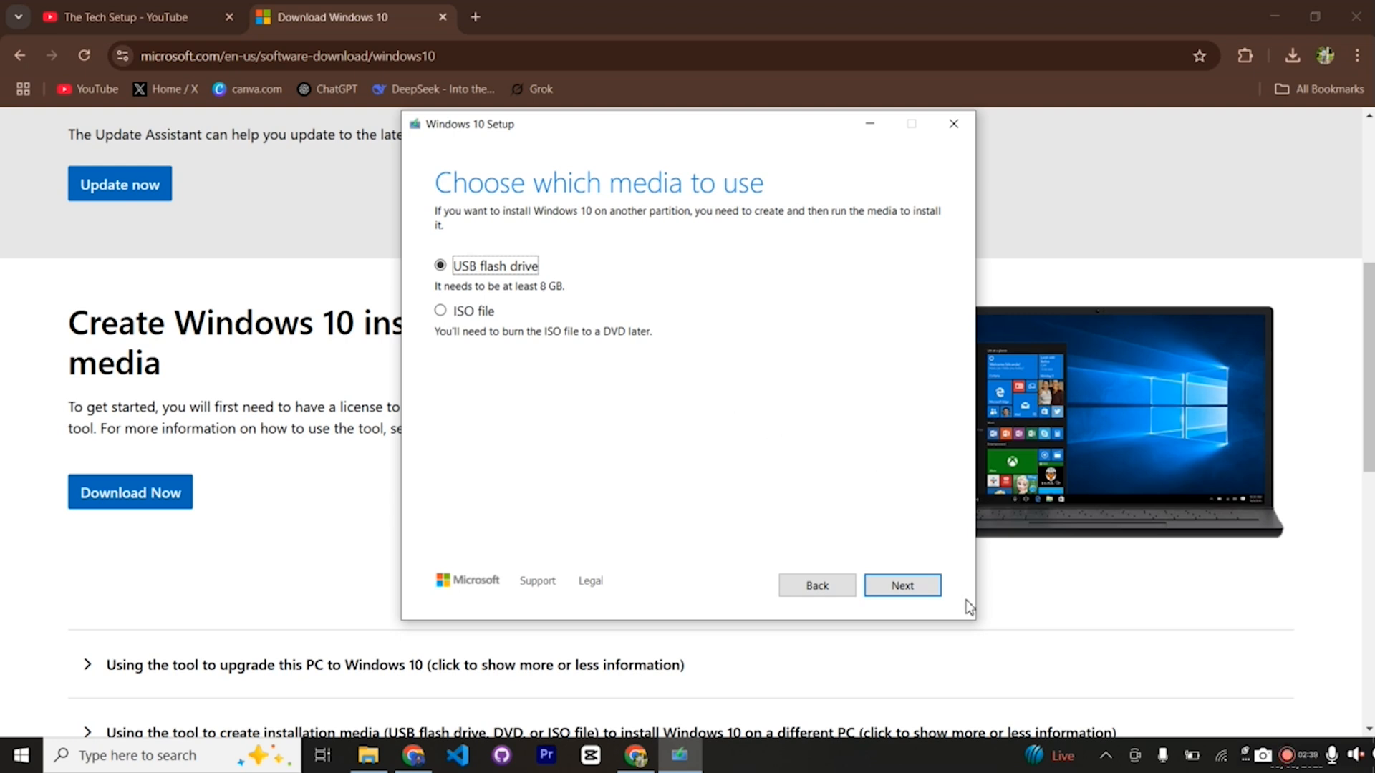
click(908, 587)
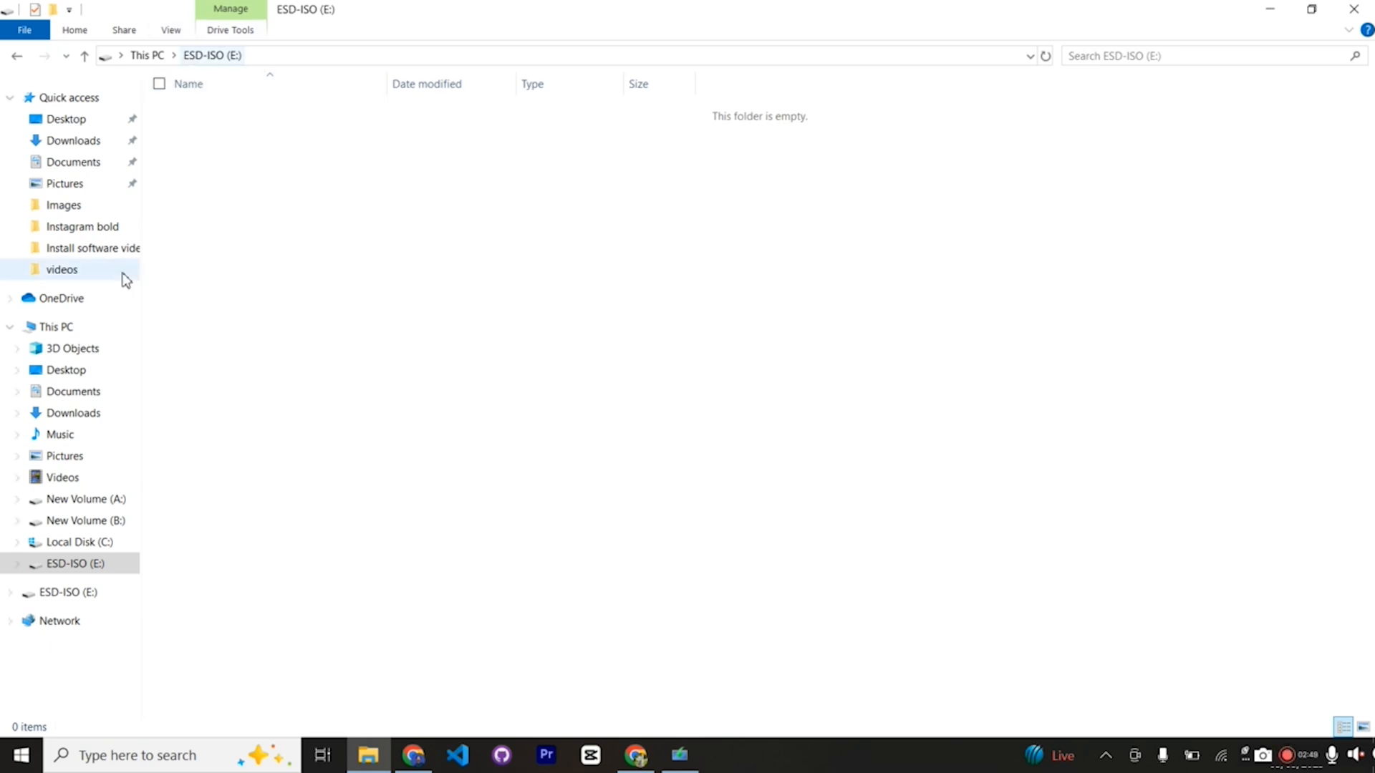
click(84, 328)
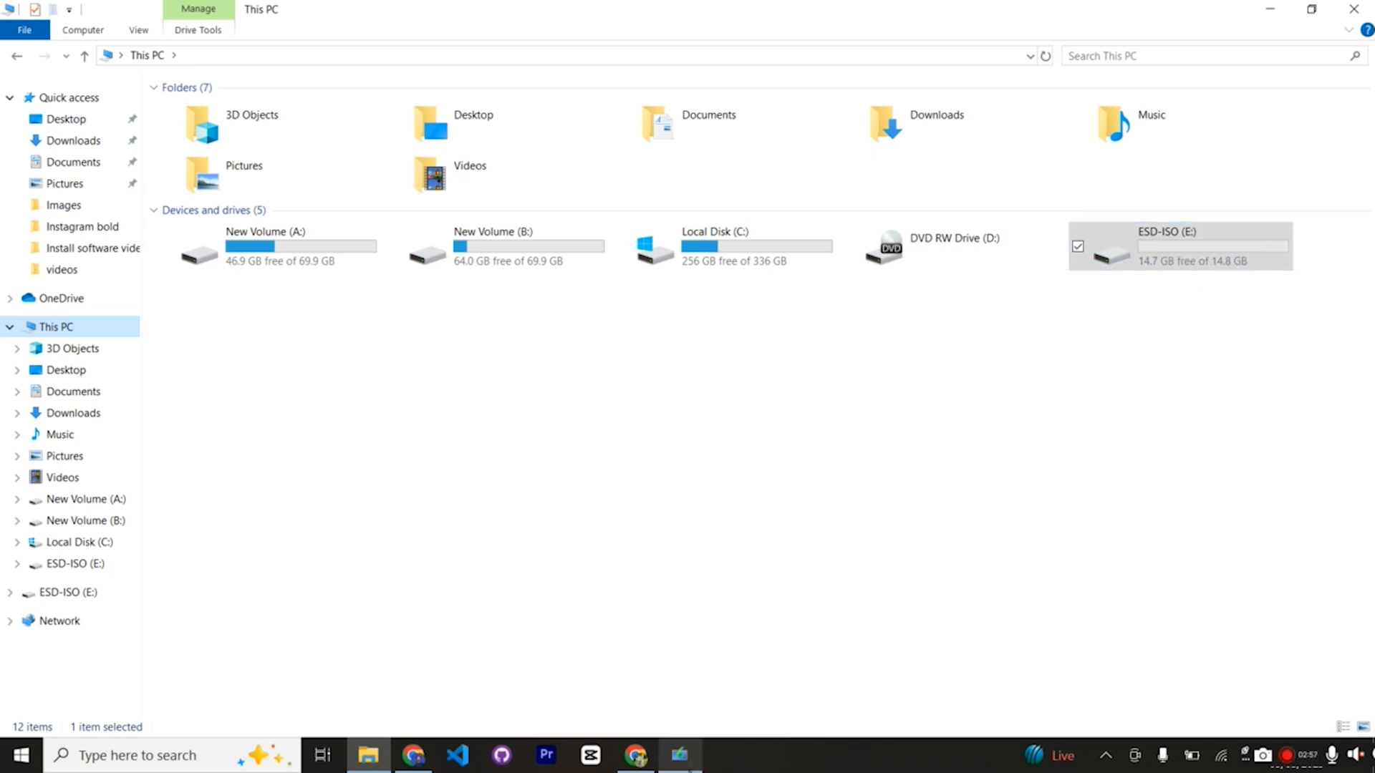
click(679, 755)
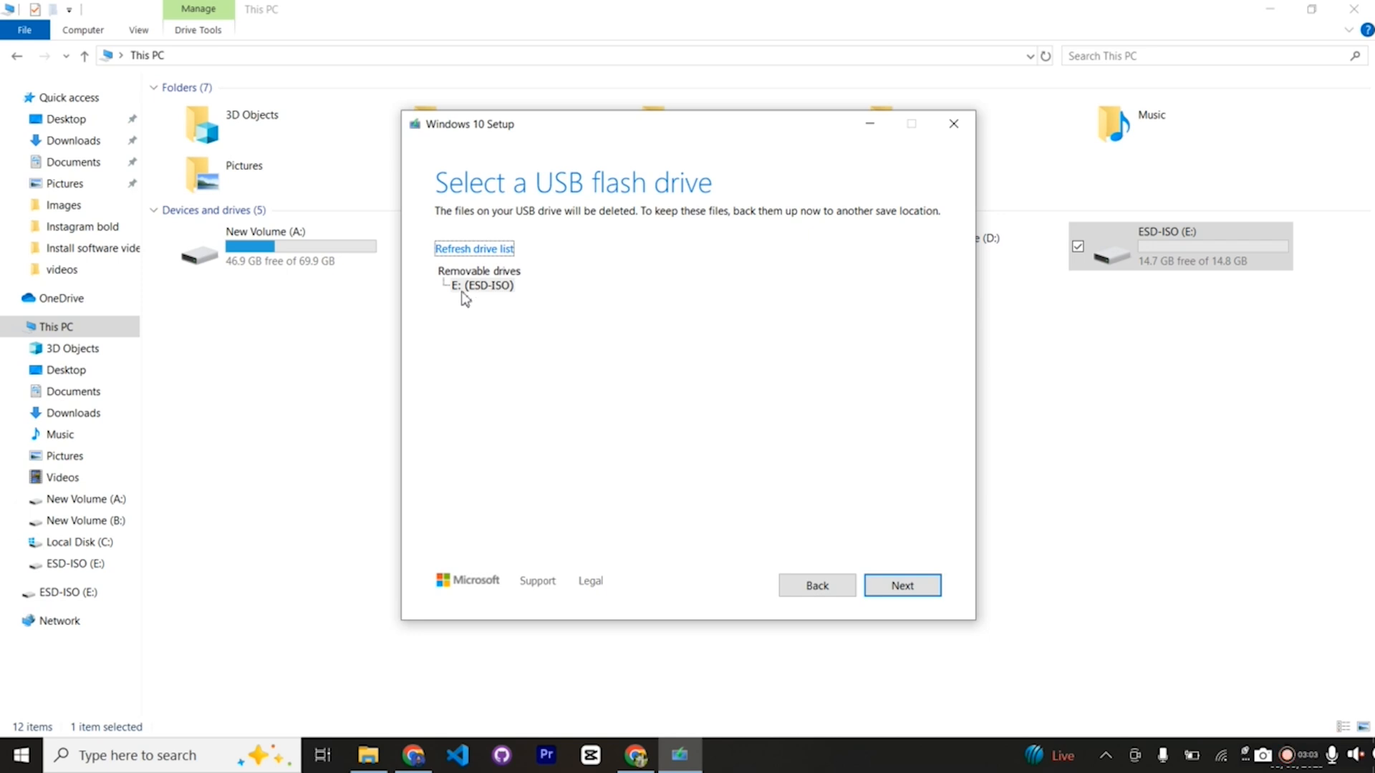
click(476, 285)
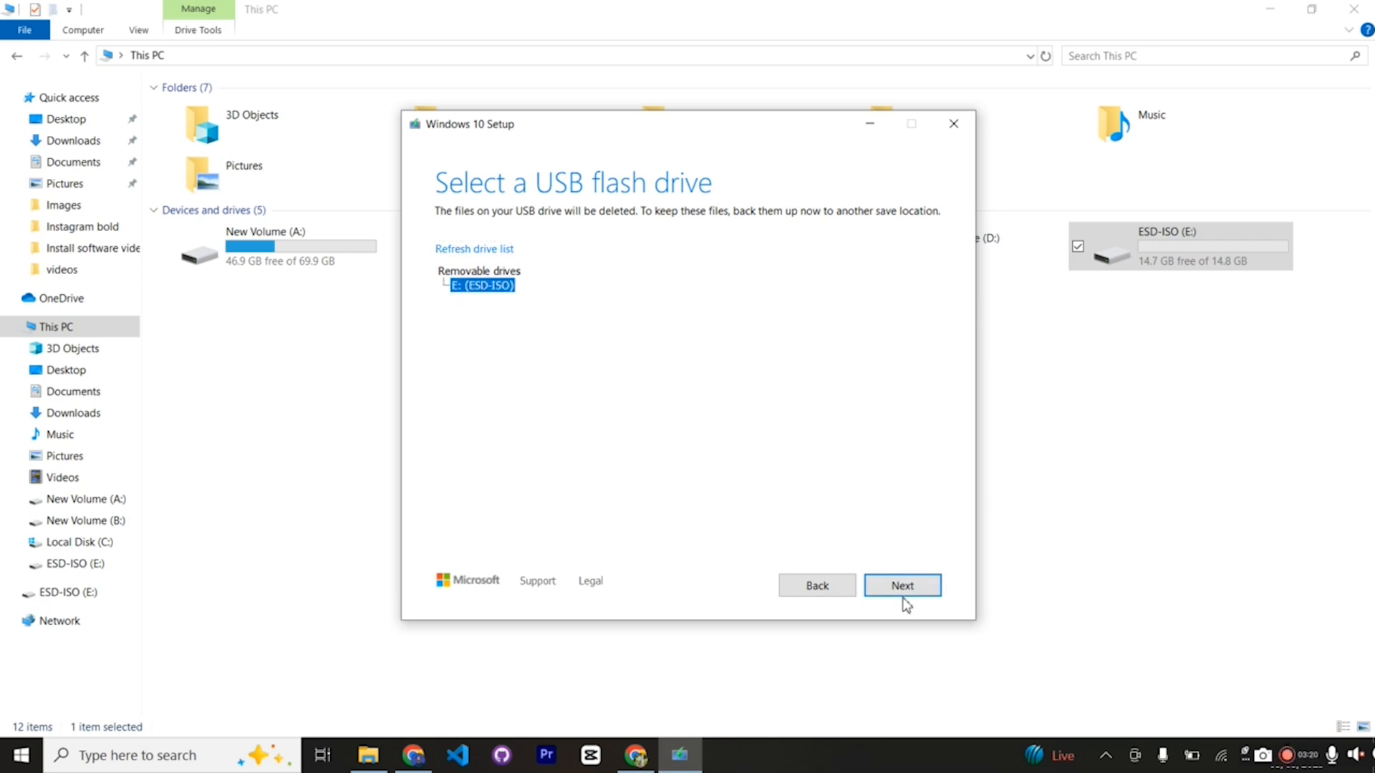
click(903, 594)
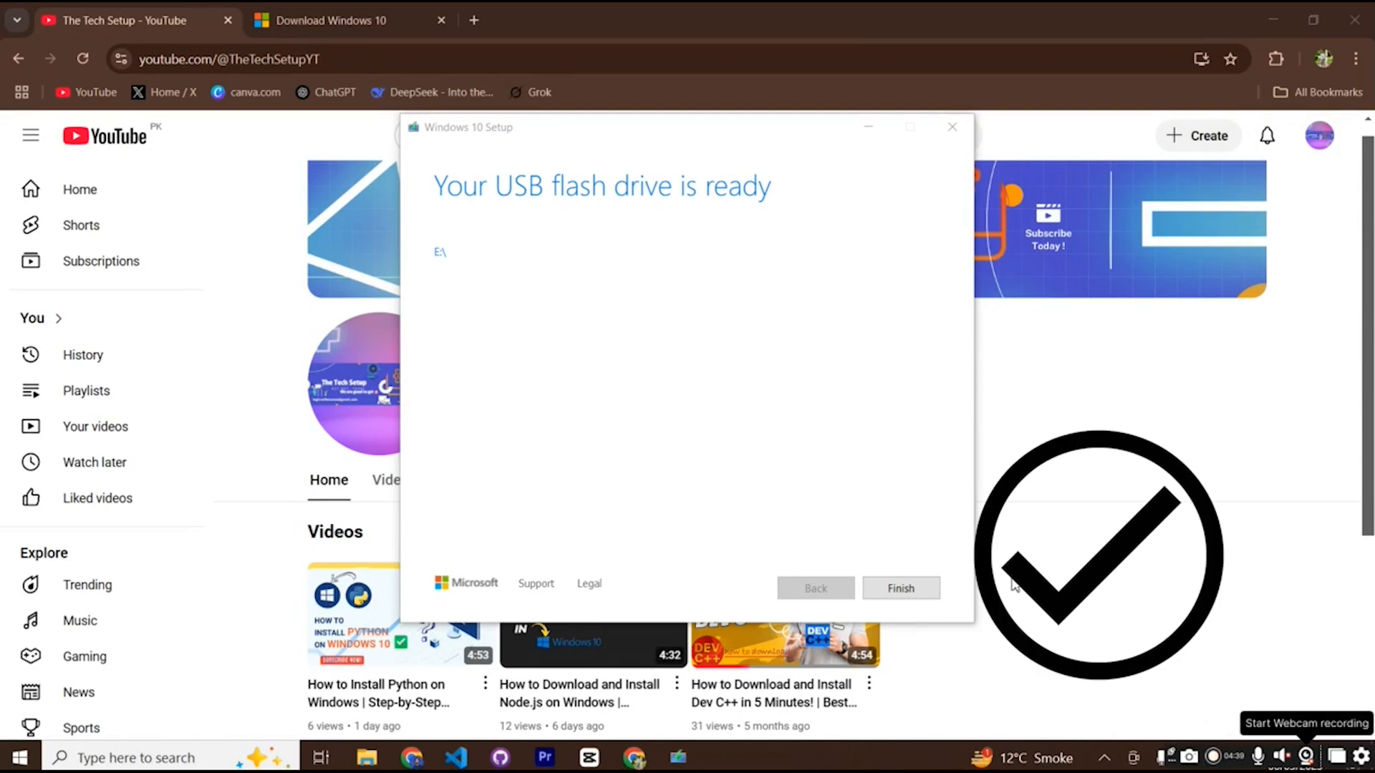
click(911, 595)
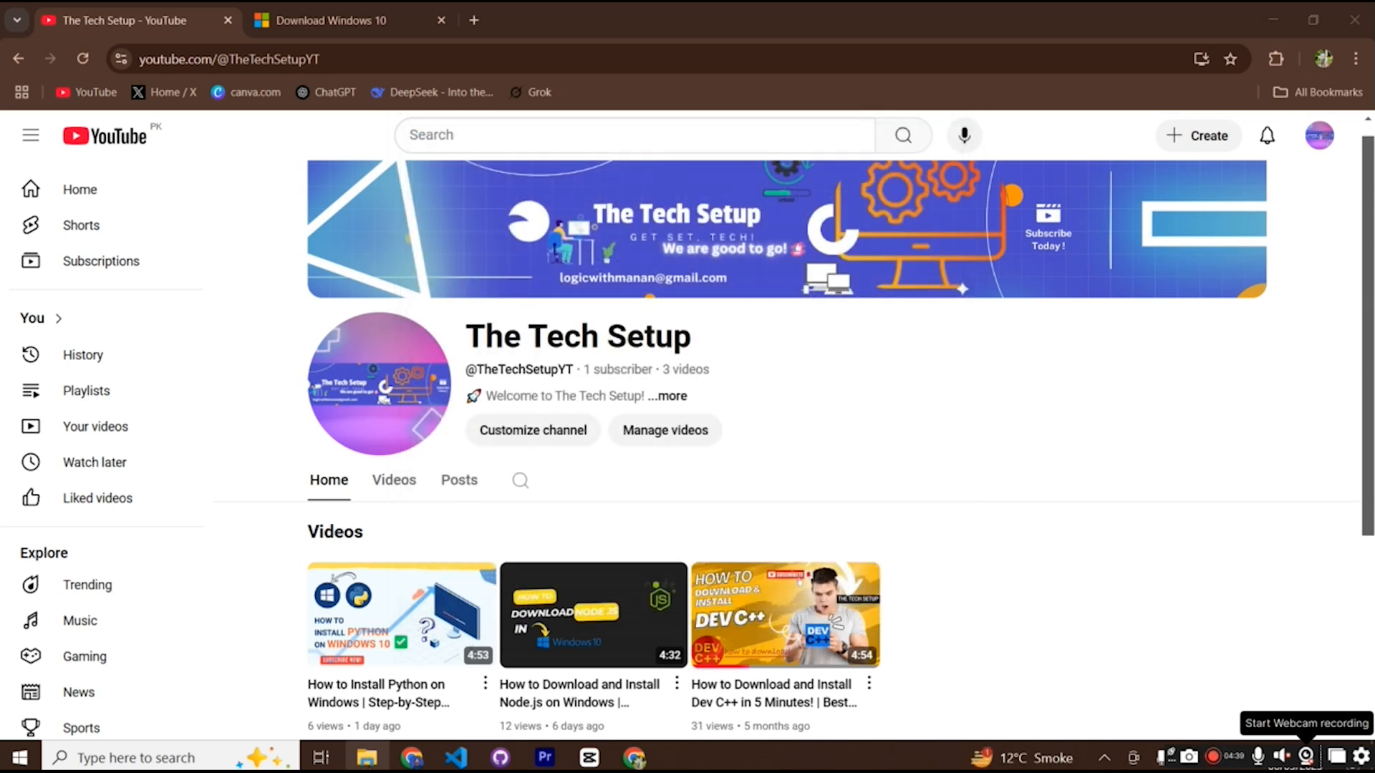
Switch to File Explorer and inspect the installation files on ESD-USB (E:) and the drive's used space
click(367, 758)
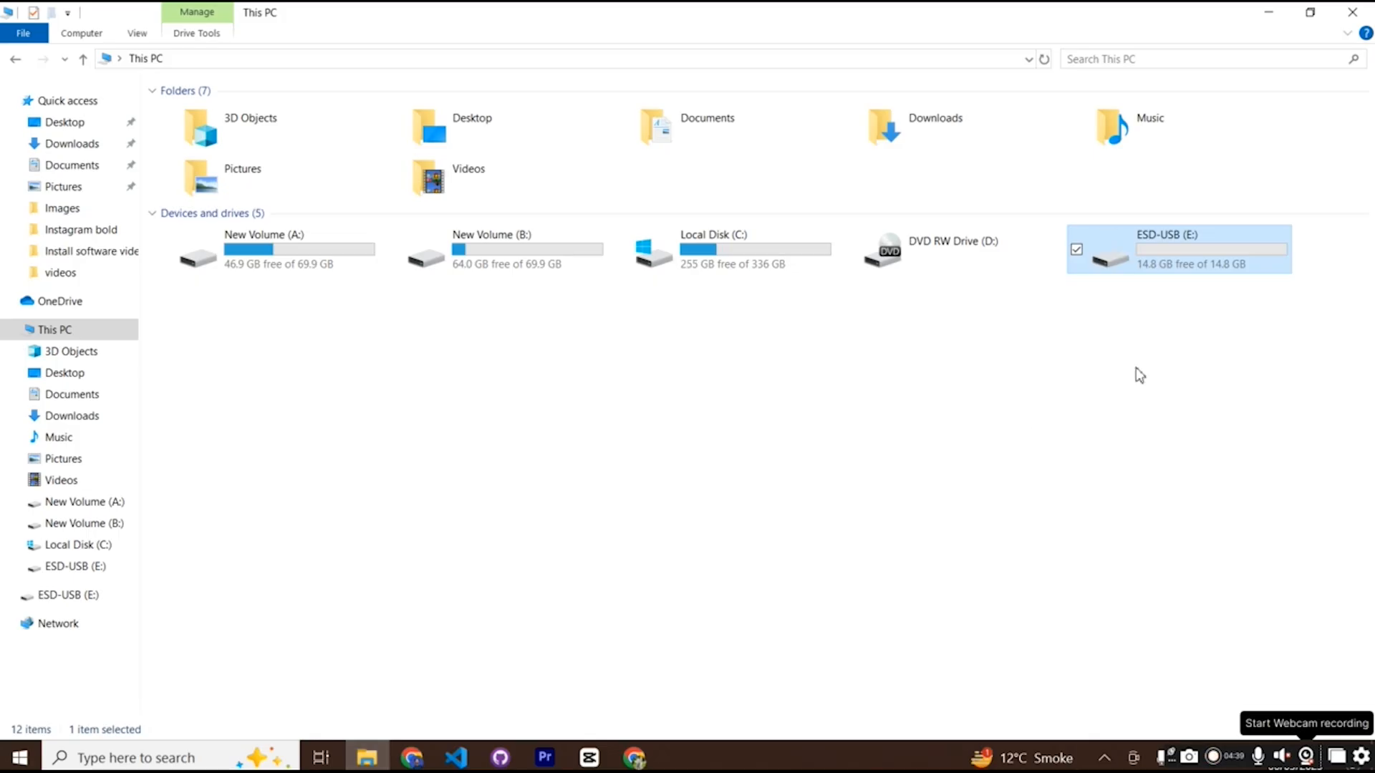
double_click(1222, 266)
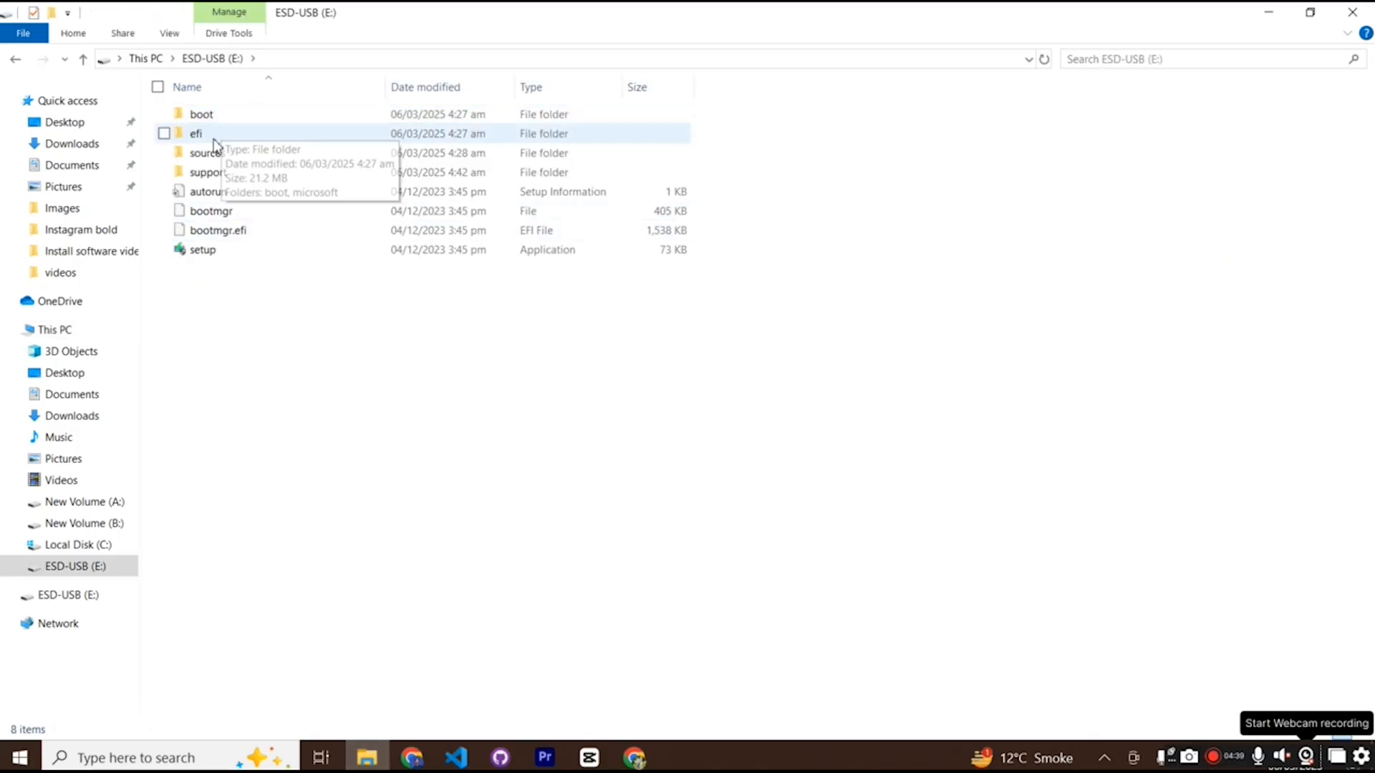
click(82, 59)
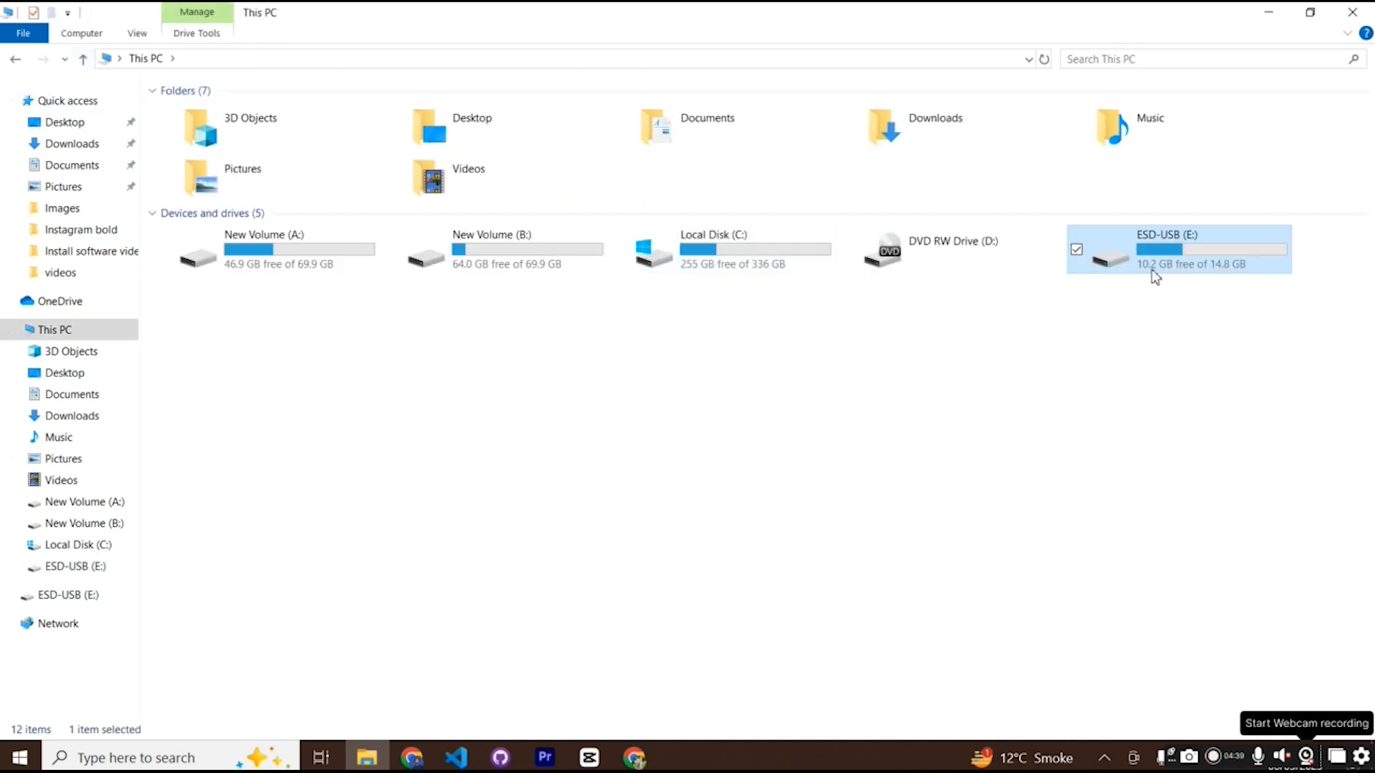